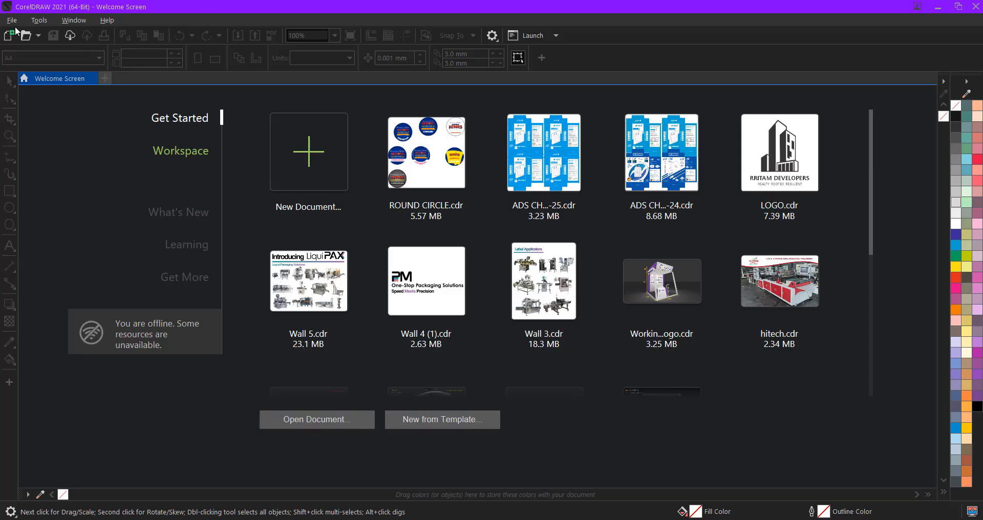
- Create a new one-page A4 portrait document and try box selection on the empty page
{"action": "left_click", "coordinate": [11, 20]}
{"action": "left_click", "coordinate": [20, 30]}
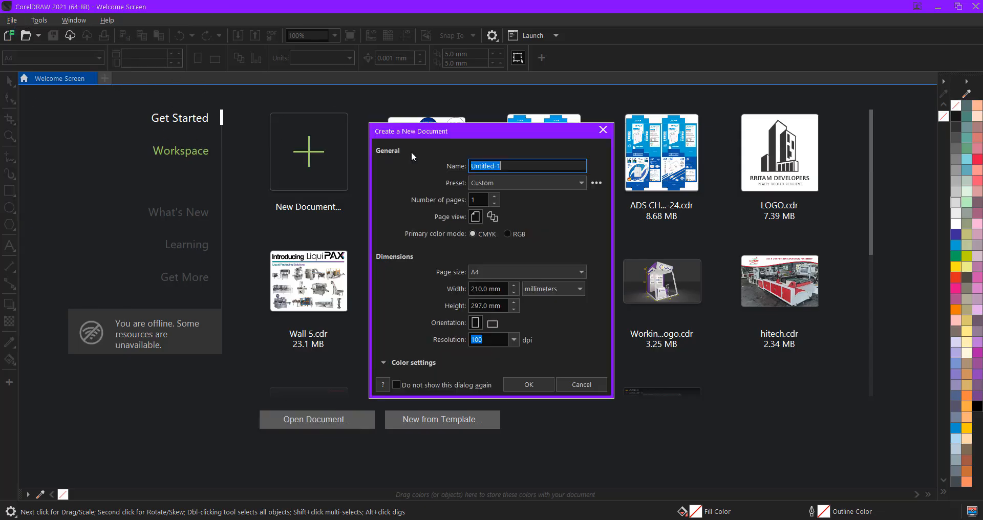
{"action": "left_click", "coordinate": [478, 202]}
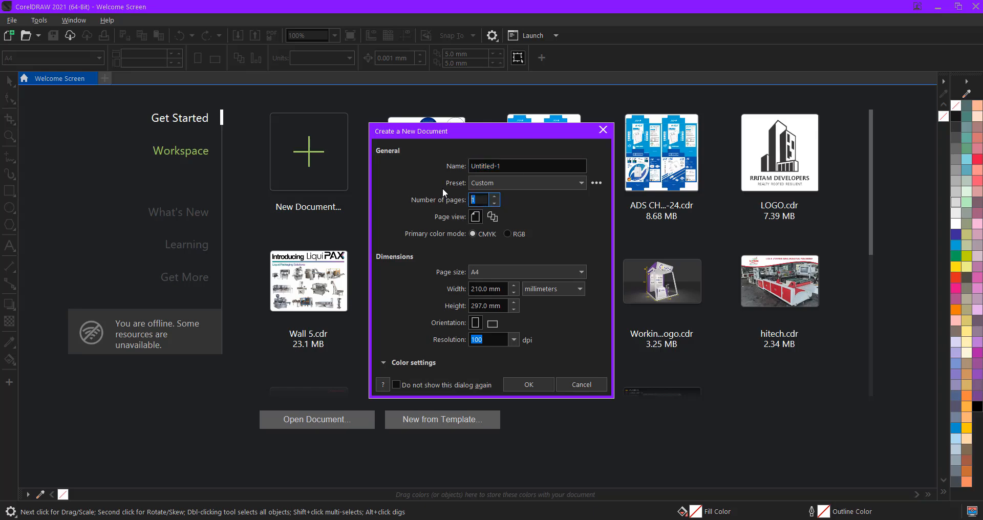
{"action": "left_click", "coordinate": [531, 385]}
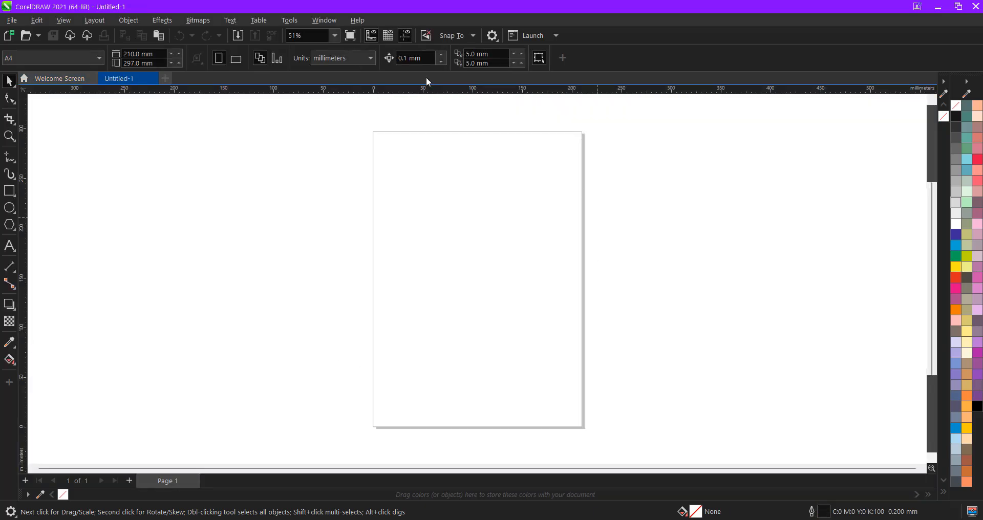
{"action": "left_click_drag", "start_coordinate": [324, 122], "coordinate": [634, 440]}
{"action": "left_click_drag", "start_coordinate": [530, 297], "coordinate": [490, 238]}
{"action": "left_click", "coordinate": [10, 207]}
{"action": "left_click_drag", "start_coordinate": [399, 182], "coordinate": [511, 260]}
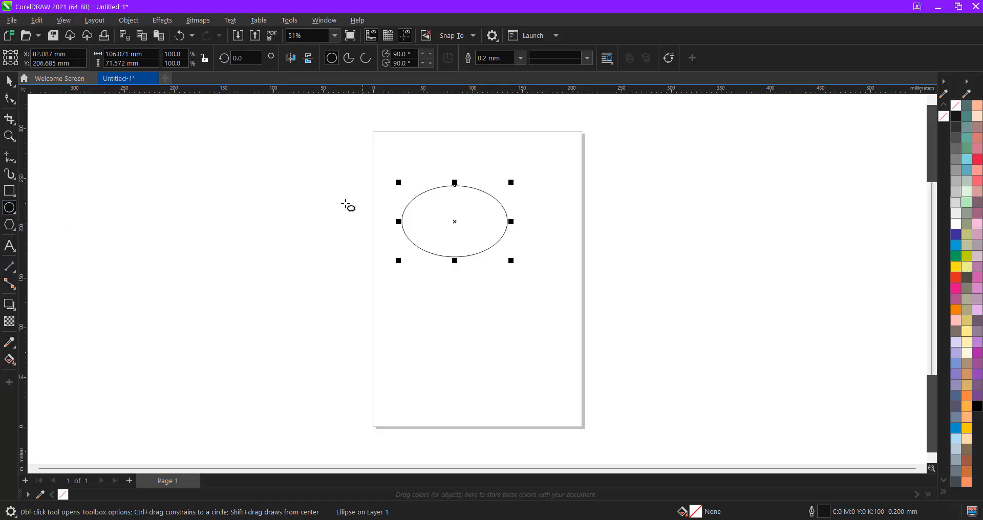
{"action": "left_click", "coordinate": [10, 80]}
{"action": "left_click", "coordinate": [168, 230]}
{"action": "left_click", "coordinate": [450, 257]}
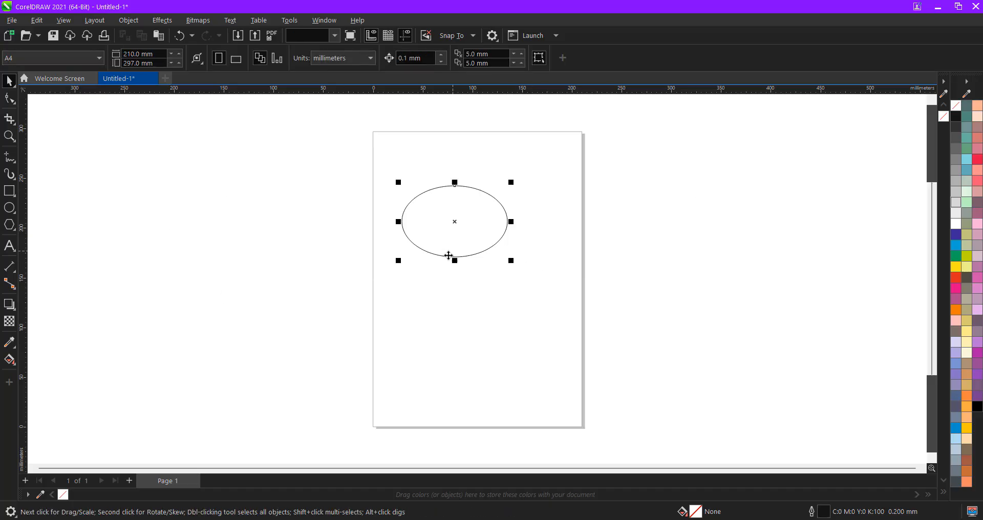
{"action": "left_click", "coordinate": [454, 256]}
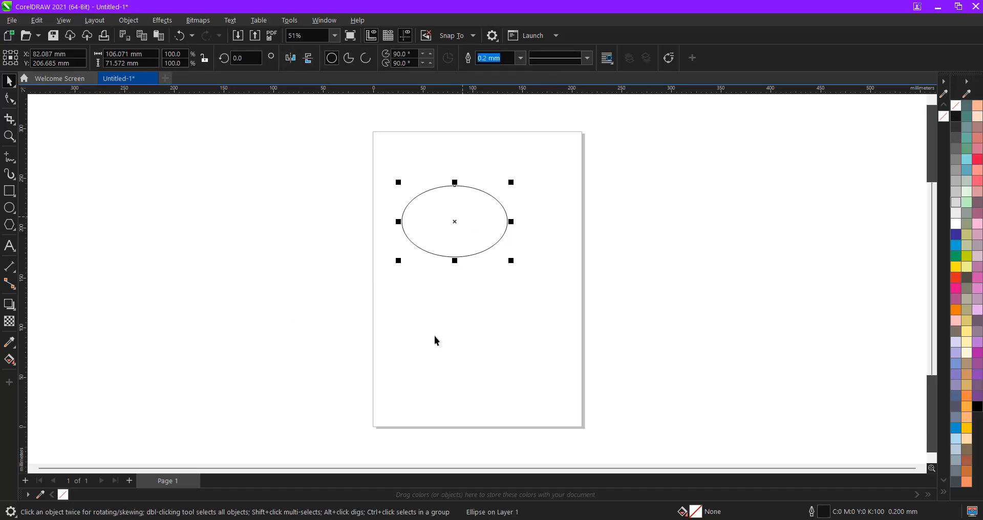
{"action": "left_click_drag", "start_coordinate": [454, 222], "coordinate": [259, 207]}
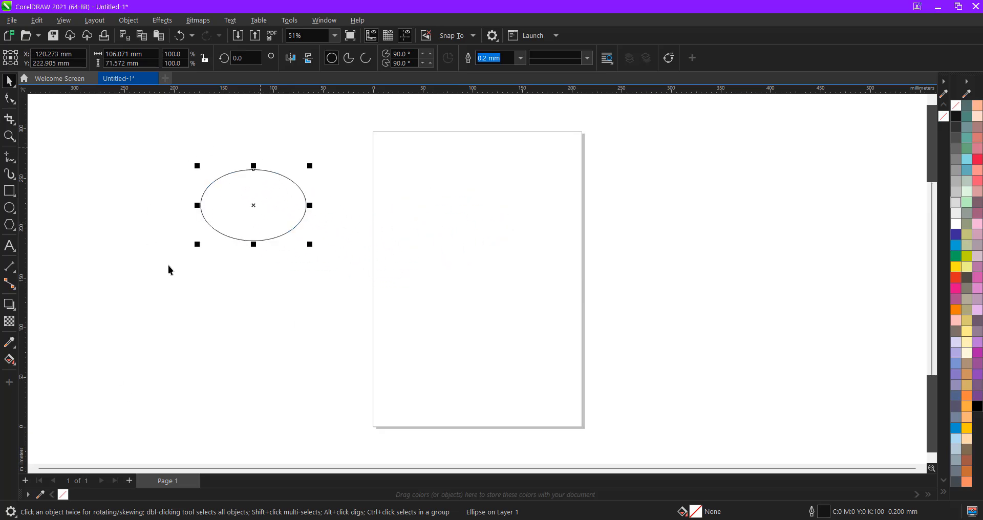
{"action": "left_click_drag", "start_coordinate": [259, 213], "coordinate": [517, 185]}
{"action": "left_click", "coordinate": [400, 145]}
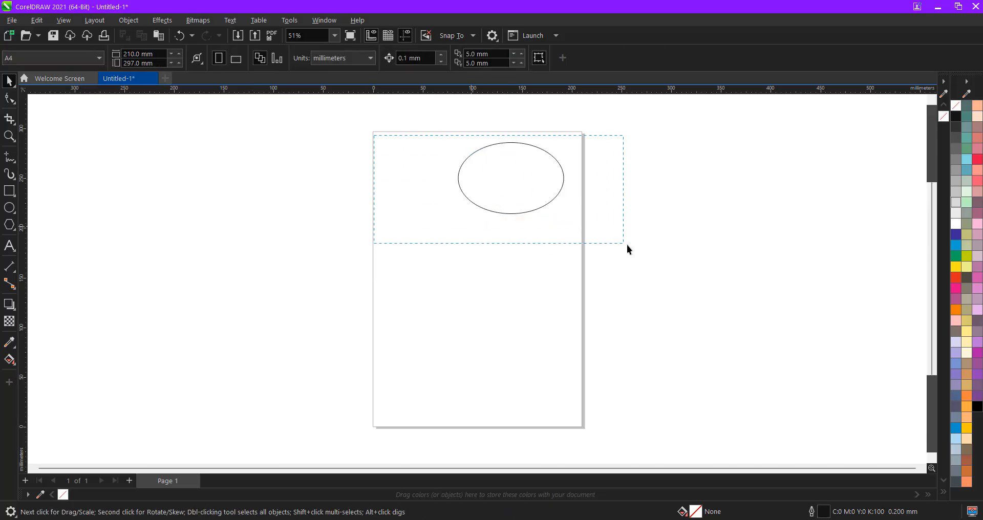
{"action": "left_click_drag", "start_coordinate": [627, 245], "coordinate": [627, 245]}
{"action": "left_click_drag", "start_coordinate": [526, 177], "coordinate": [533, 237]}
{"action": "key", "text": "Delete"}
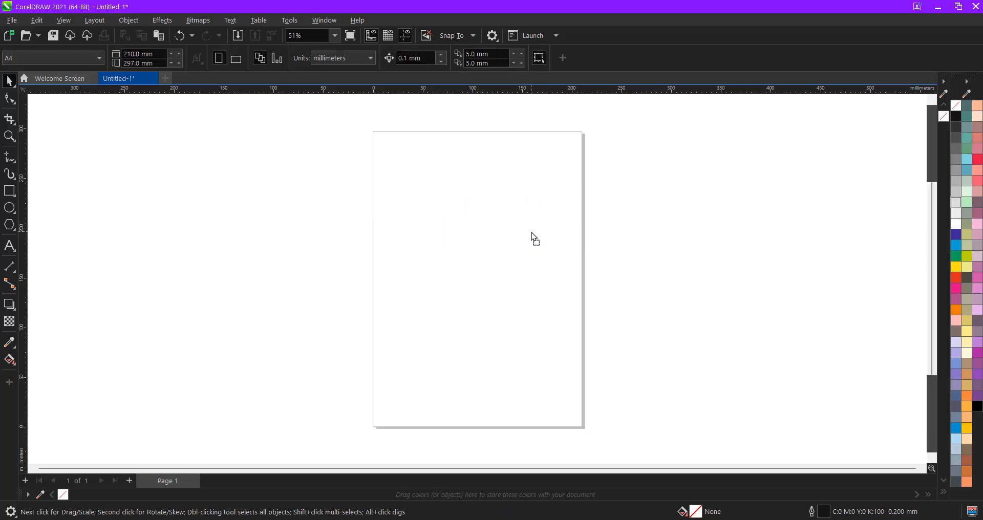
- Choose Freehand Pick, then draw a tall left rectangle, a long horizontal bar and a thin top rectangle
{"action": "left_click", "coordinate": [12, 87]}
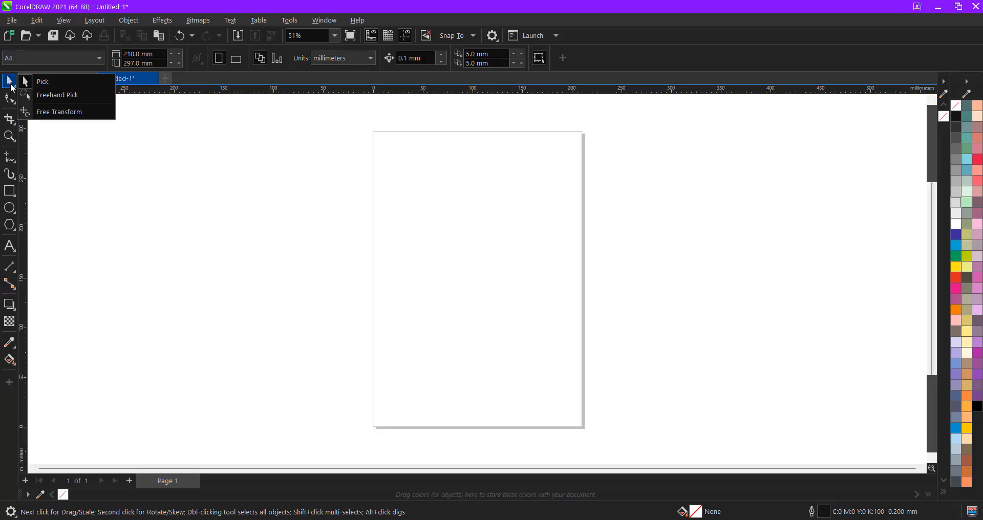
{"action": "left_click", "coordinate": [54, 96]}
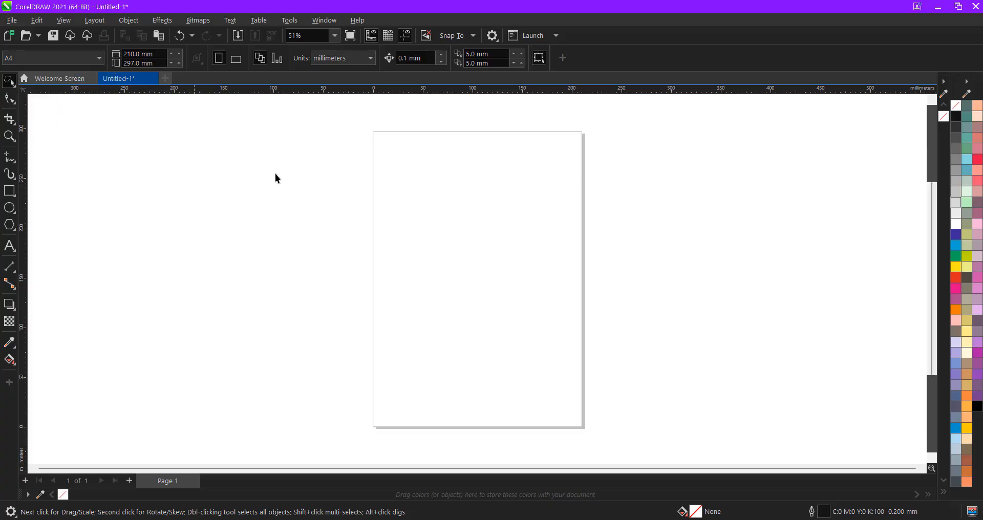
{"action": "left_click", "coordinate": [11, 192]}
{"action": "left_click_drag", "start_coordinate": [384, 174], "coordinate": [407, 363]}
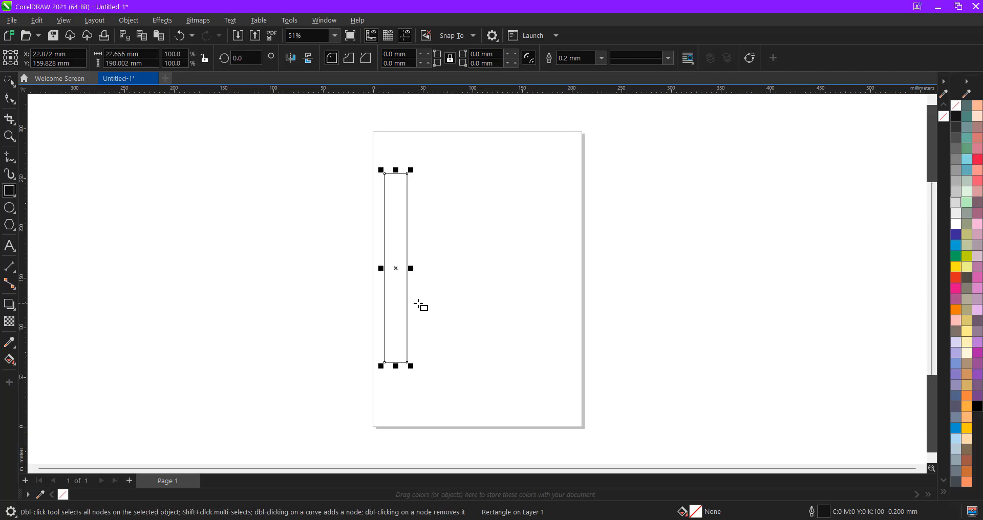
{"action": "left_click_drag", "start_coordinate": [416, 301], "coordinate": [583, 315]}
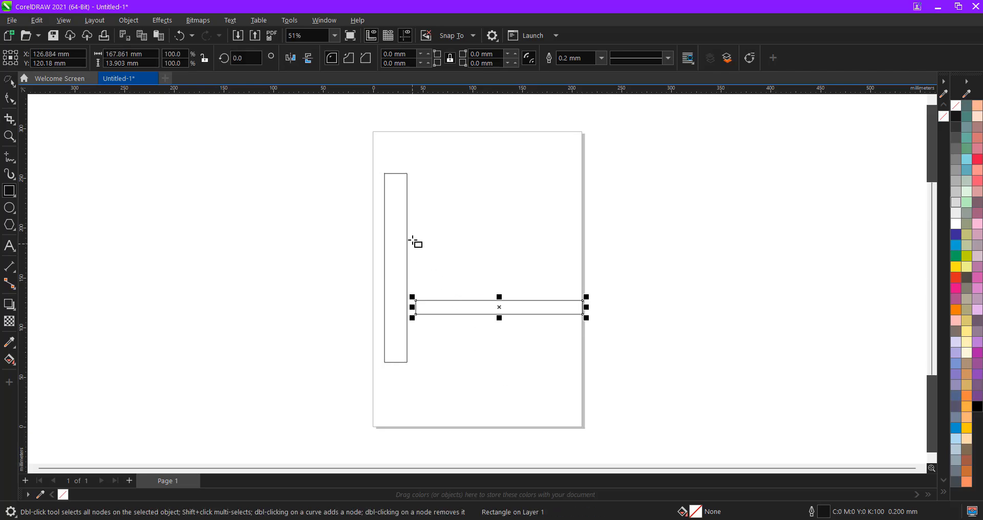
{"action": "left_click_drag", "start_coordinate": [422, 134], "coordinate": [430, 209]}
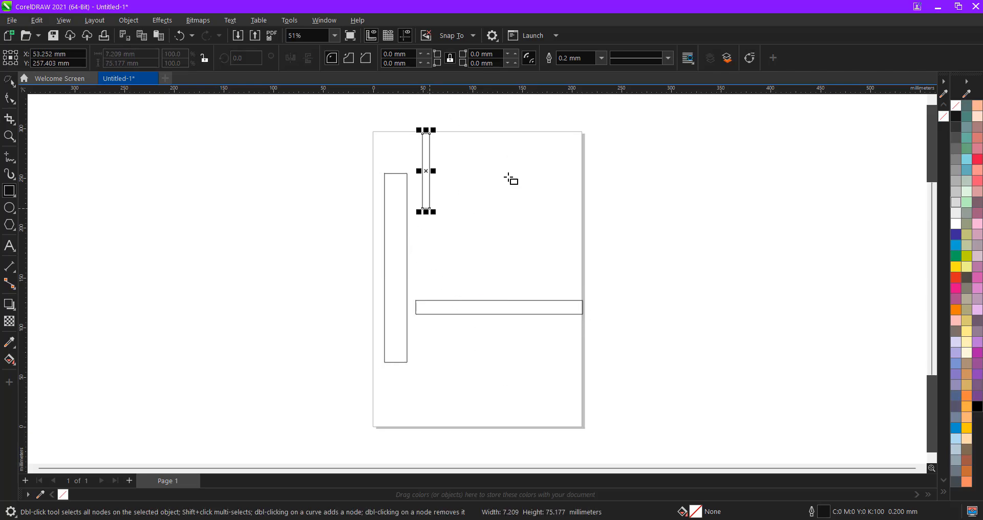
{"action": "left_click", "coordinate": [8, 82]}
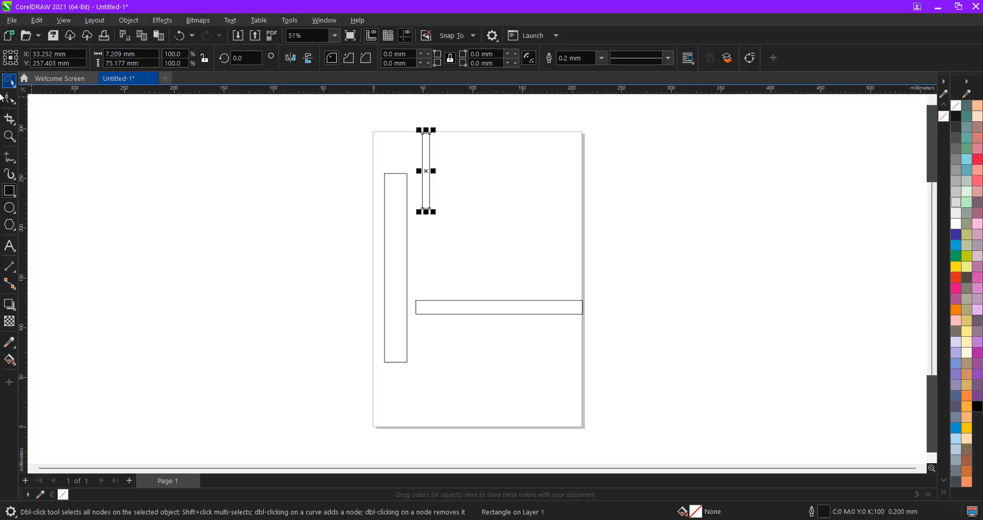
{"action": "left_click", "coordinate": [403, 151]}
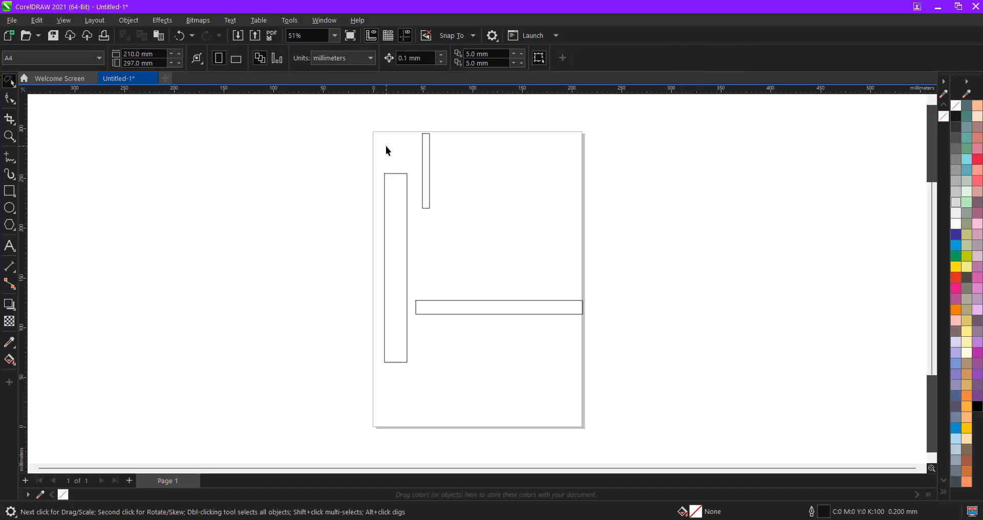
- Widen the thin top rectangle to about 29.865 × 75.177 mm, undoing an accidental move of the tall one
{"action": "mouse_move", "coordinate": [386, 146]}
{"action": "left_mouse_down"}
{"action": "mouse_move", "coordinate": [380, 176]}
{"action": "mouse_move", "coordinate": [409, 159]}
{"action": "left_mouse_up"}
{"action": "mouse_move", "coordinate": [379, 229]}
{"action": "left_mouse_down"}
{"action": "mouse_move", "coordinate": [380, 359]}
{"action": "mouse_move", "coordinate": [361, 339]}
{"action": "mouse_move", "coordinate": [381, 164]}
{"action": "mouse_move", "coordinate": [399, 174]}
{"action": "left_mouse_up"}
{"action": "left_click", "coordinate": [423, 182]}
{"action": "left_click", "coordinate": [362, 159]}
{"action": "mouse_move", "coordinate": [389, 158]}
{"action": "left_mouse_down"}
{"action": "mouse_move", "coordinate": [368, 179]}
{"action": "mouse_move", "coordinate": [365, 310]}
{"action": "mouse_move", "coordinate": [375, 368]}
{"action": "mouse_move", "coordinate": [399, 373]}
{"action": "mouse_move", "coordinate": [424, 366]}
{"action": "mouse_move", "coordinate": [413, 163]}
{"action": "left_mouse_up"}
{"action": "mouse_move", "coordinate": [406, 230]}
{"action": "left_mouse_down"}
{"action": "mouse_move", "coordinate": [373, 248]}
{"action": "mouse_move", "coordinate": [332, 237]}
{"action": "mouse_move", "coordinate": [348, 236]}
{"action": "left_mouse_up"}
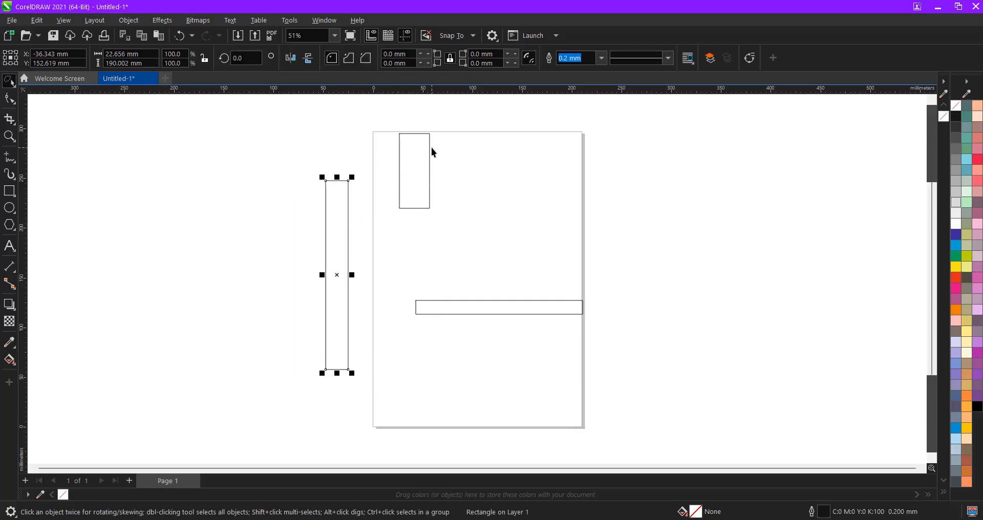
{"action": "key", "text": "ctrl+z"}
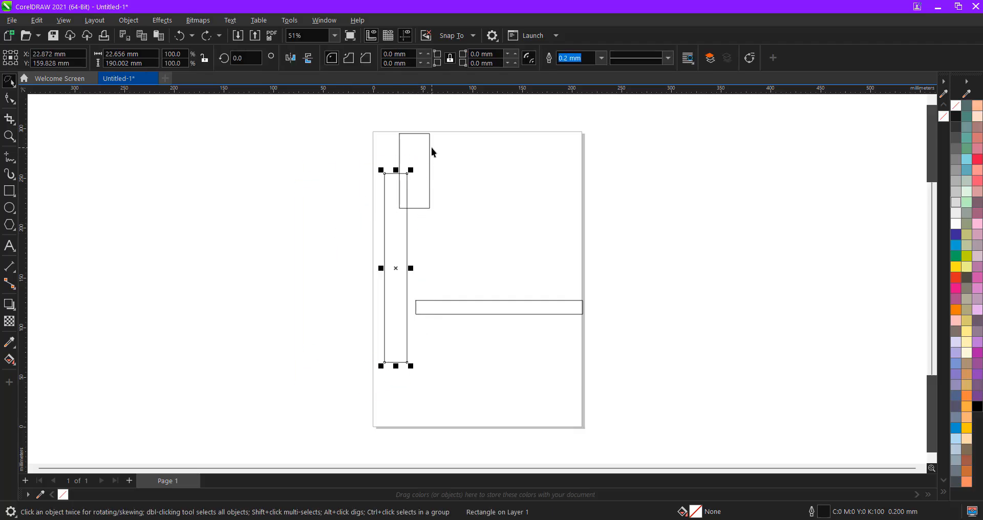
{"action": "left_click", "coordinate": [9, 80]}
{"action": "left_click", "coordinate": [49, 94]}
{"action": "left_click", "coordinate": [9, 83]}
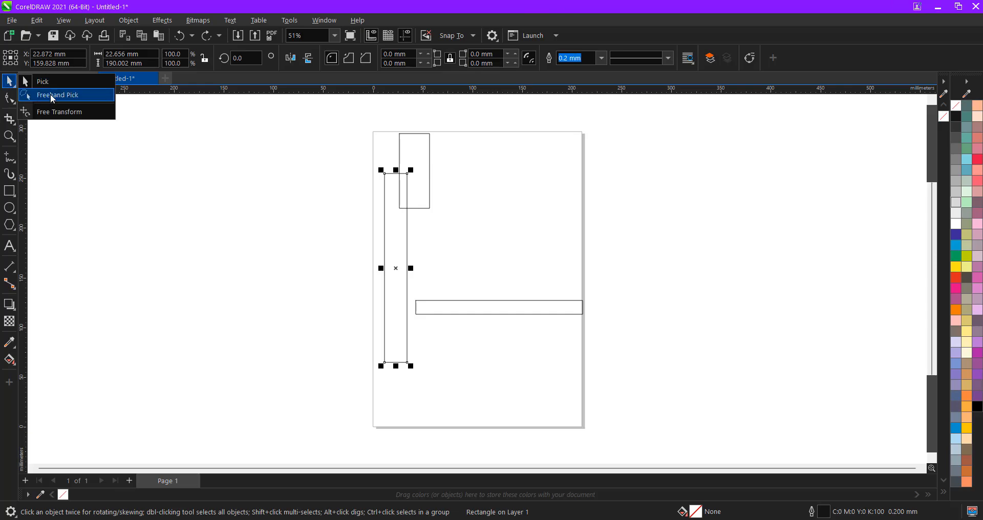
{"action": "left_click", "coordinate": [66, 117]}
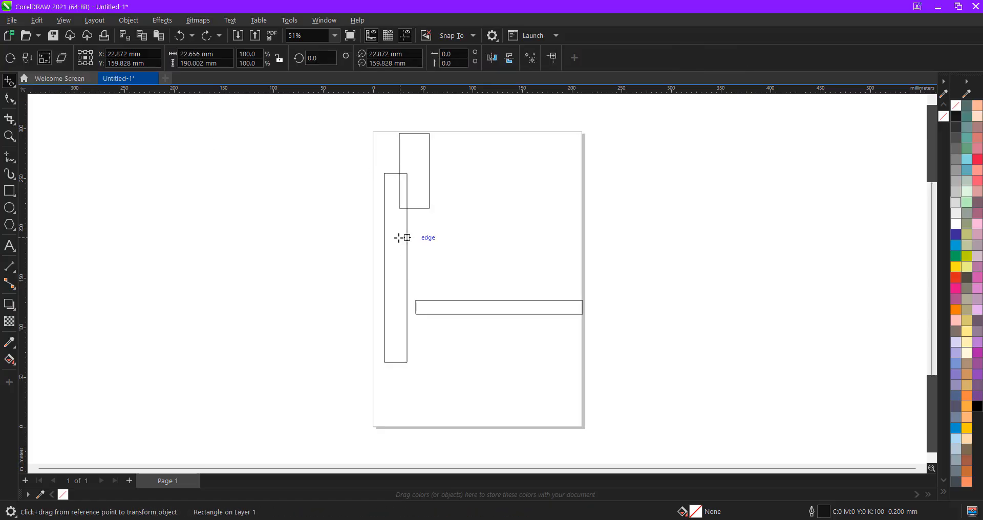
{"action": "left_click_drag", "start_coordinate": [398, 237], "coordinate": [447, 241]}
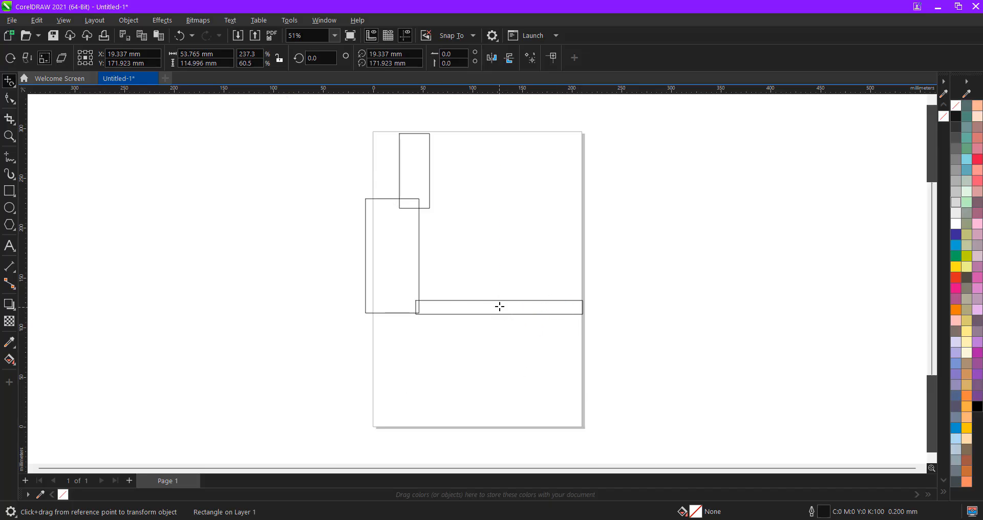
{"action": "left_click_drag", "start_coordinate": [499, 307], "coordinate": [505, 325]}
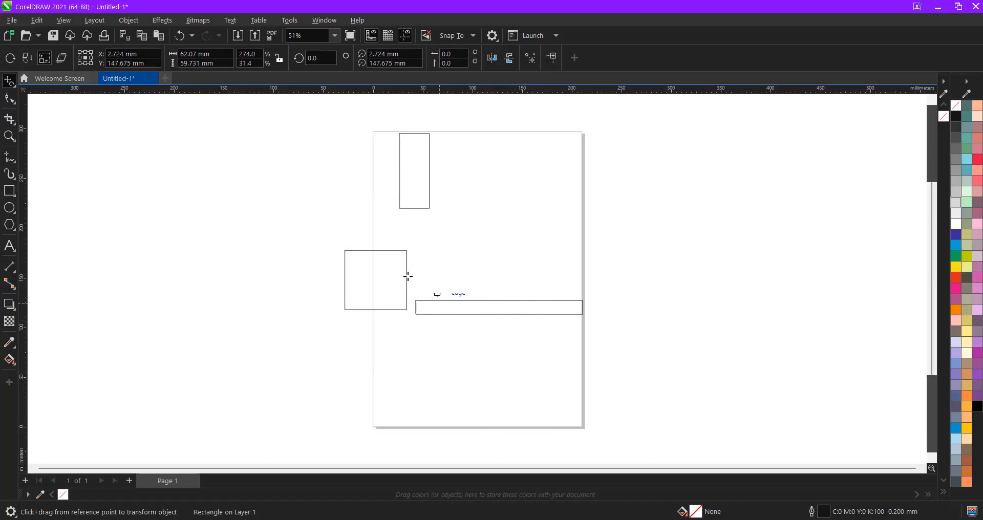
{"action": "mouse_move", "coordinate": [367, 275]}
{"action": "left_mouse_down"}
{"action": "mouse_move", "coordinate": [376, 244]}
{"action": "mouse_move", "coordinate": [373, 274]}
{"action": "mouse_move", "coordinate": [354, 204]}
{"action": "left_mouse_up"}
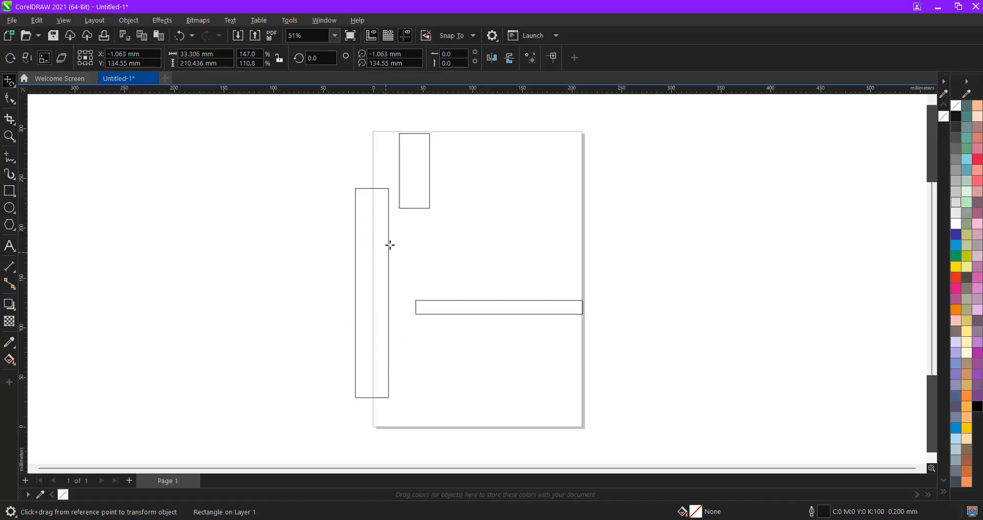
{"action": "left_click", "coordinate": [9, 81]}
{"action": "left_click", "coordinate": [44, 83]}
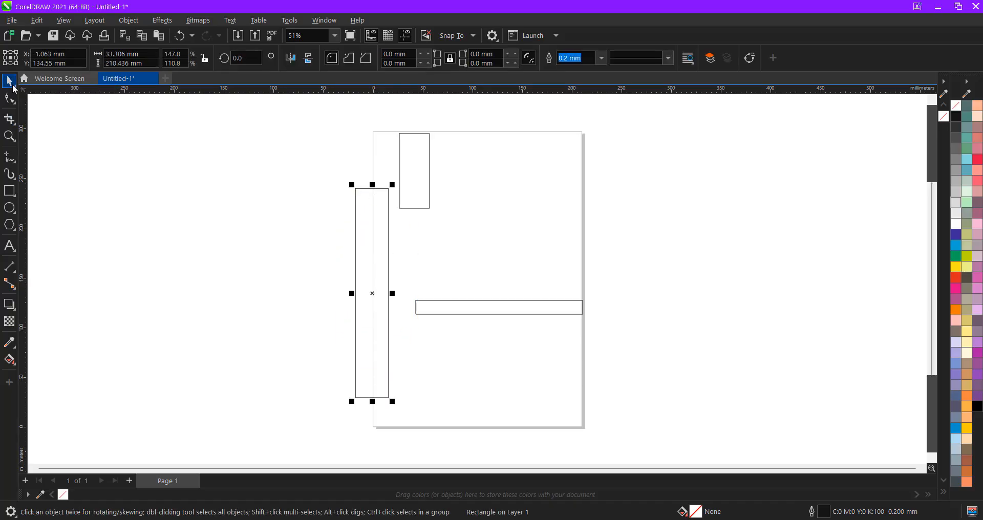
{"action": "left_click", "coordinate": [8, 81]}
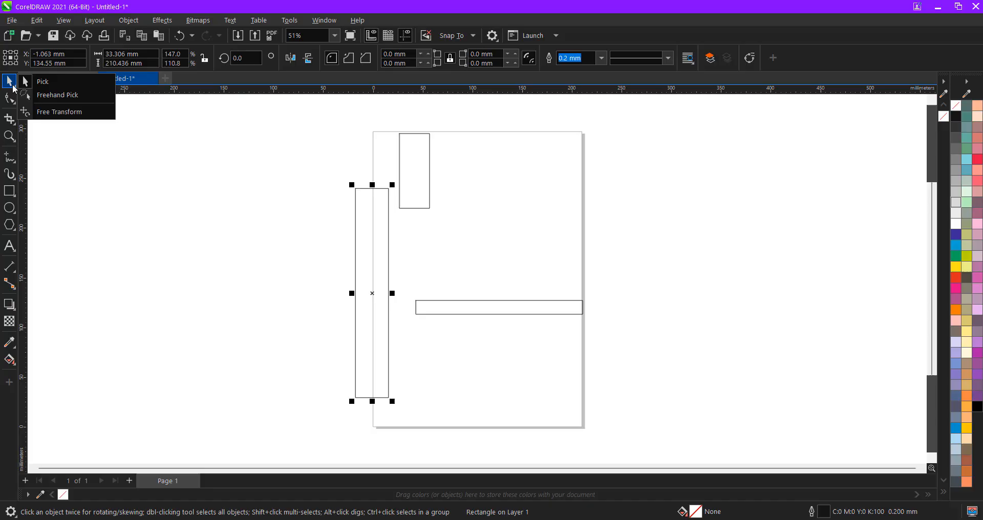
{"action": "left_click", "coordinate": [58, 95]}
{"action": "left_click", "coordinate": [9, 81]}
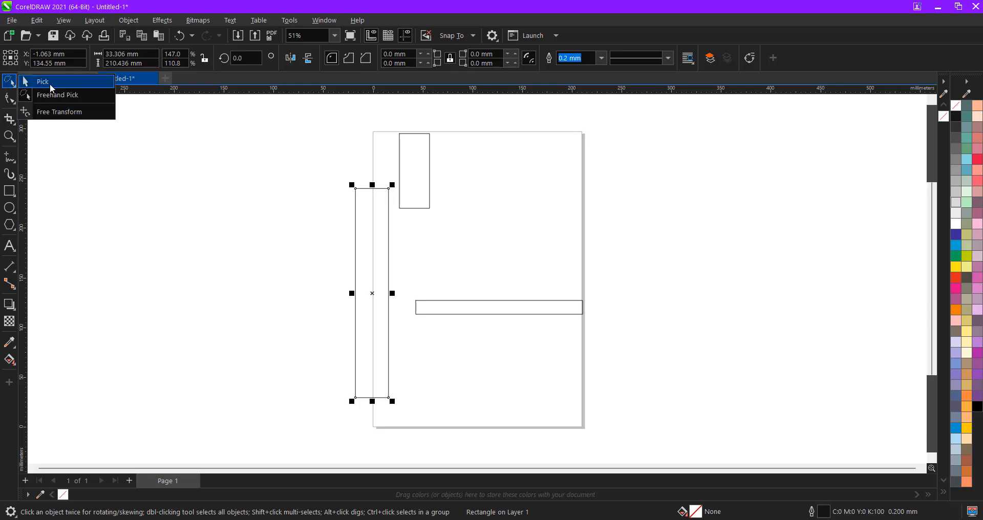
{"action": "left_click", "coordinate": [51, 88]}
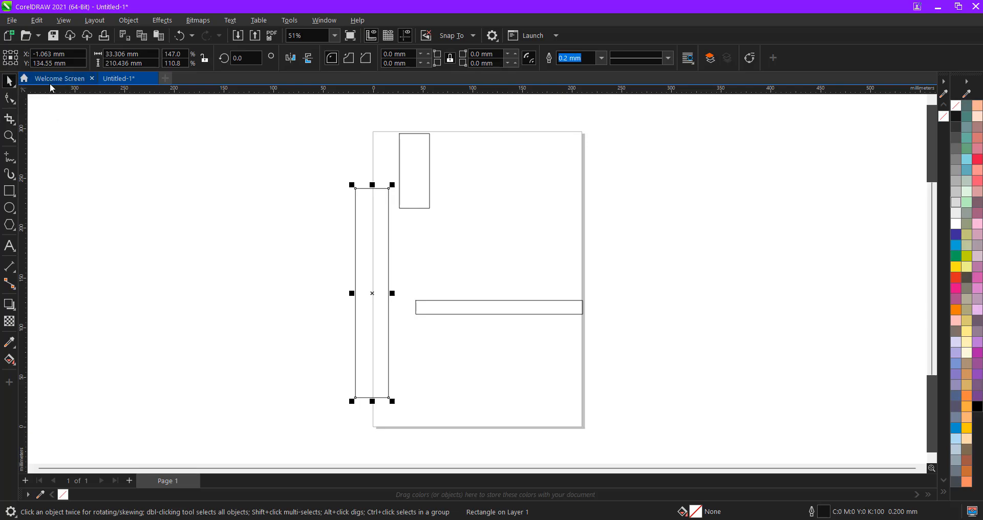
- Move the tall rectangle off the page to the left and widen it to about 126 mm
{"action": "left_click", "coordinate": [301, 235]}
{"action": "left_click_drag", "start_coordinate": [360, 191], "coordinate": [275, 160]}
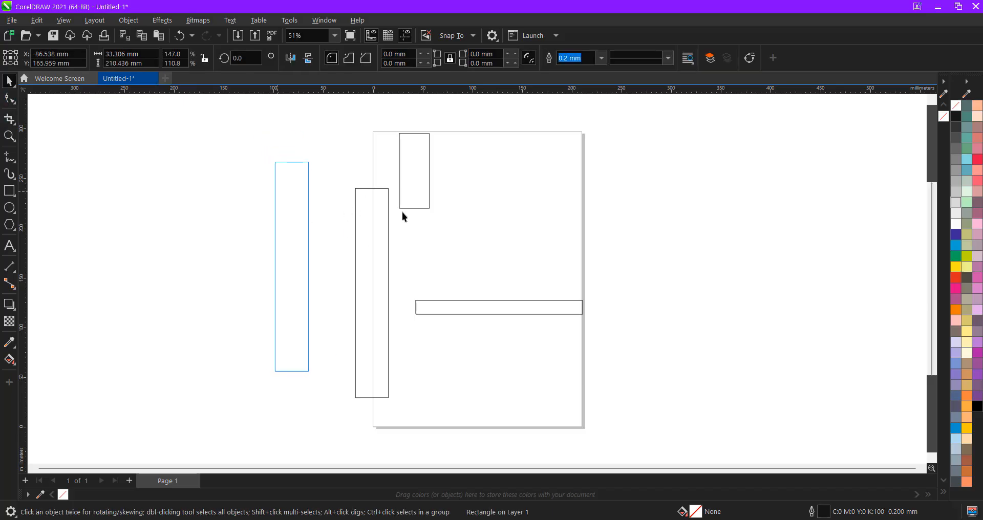
{"action": "left_click", "coordinate": [6, 86]}
{"action": "left_click", "coordinate": [10, 84]}
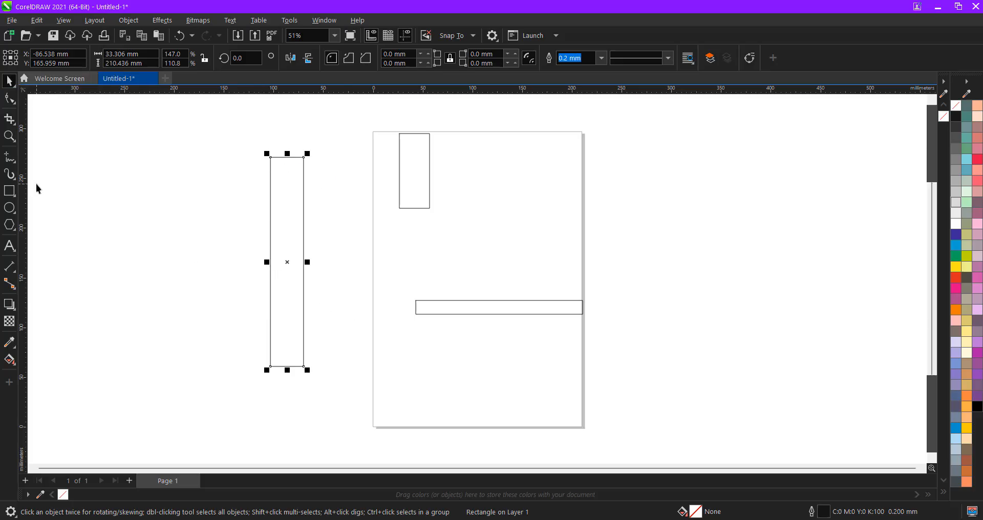
{"action": "left_click", "coordinate": [9, 97]}
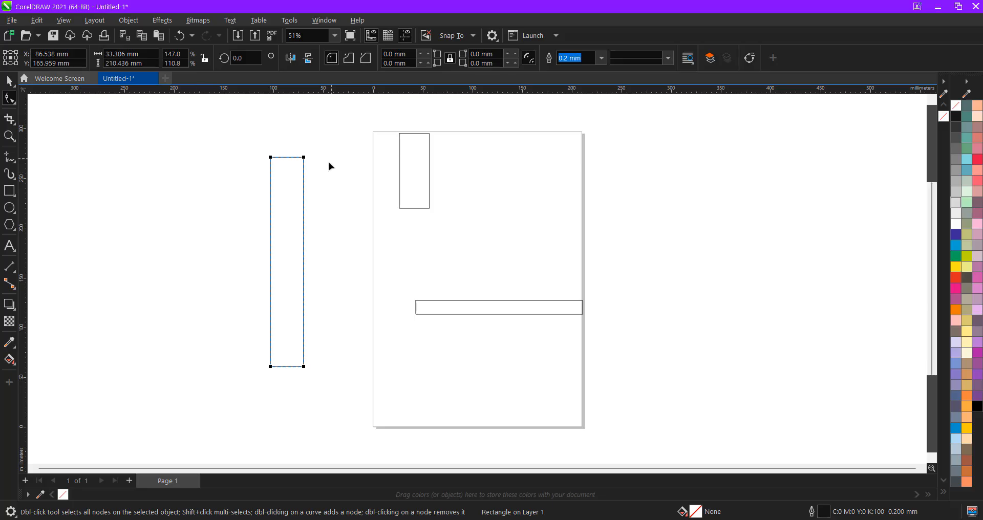
{"action": "key", "text": "space"}
{"action": "left_click_drag", "start_coordinate": [317, 222], "coordinate": [319, 221]}
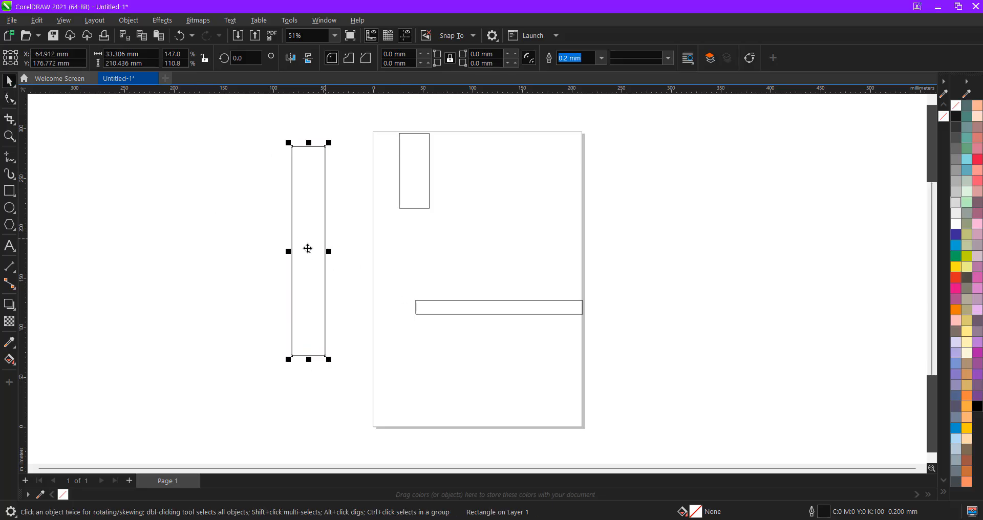
{"action": "left_click_drag", "start_coordinate": [289, 252], "coordinate": [197, 254]}
{"action": "left_click_drag", "start_coordinate": [293, 203], "coordinate": [288, 219]}
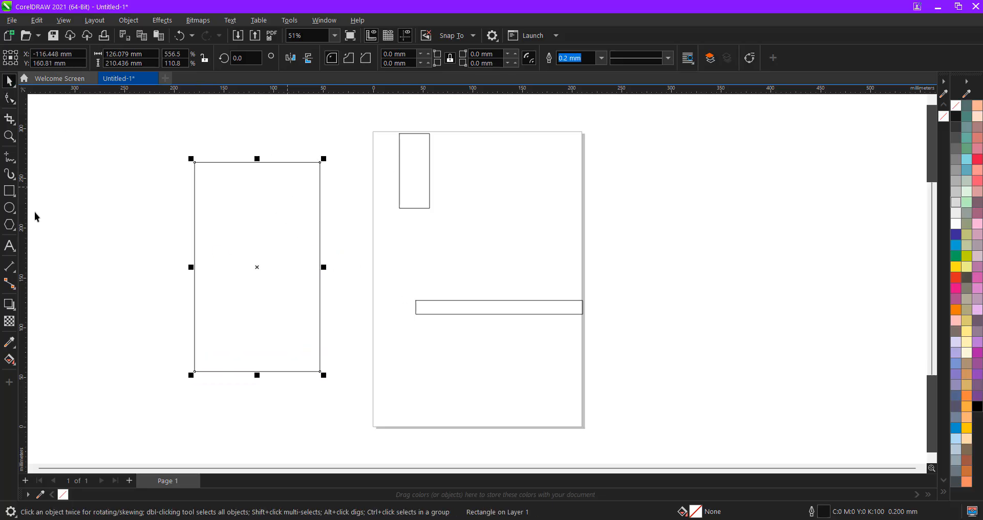
- Try rounding all four corners with the Shape tool, undoing it both times to keep square corners
{"action": "left_click", "coordinate": [8, 100]}
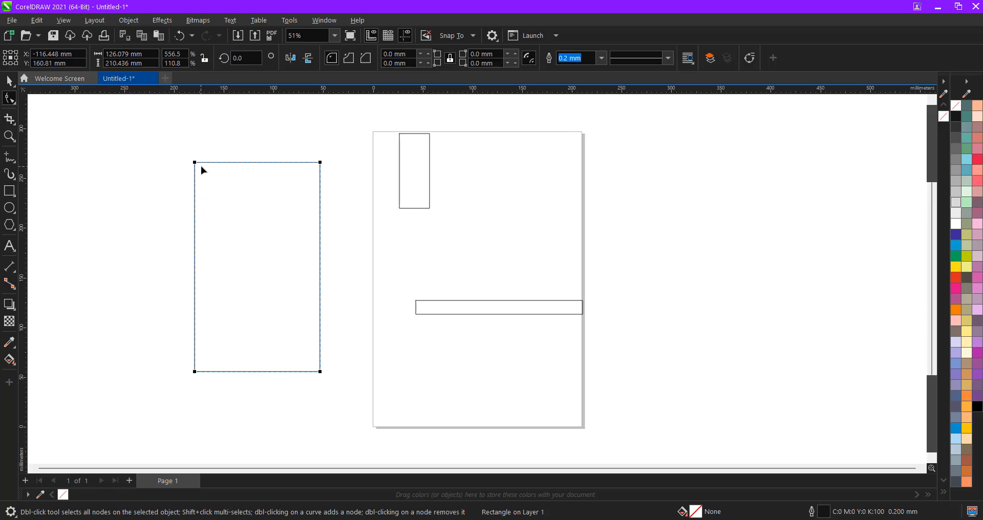
{"action": "left_click_drag", "start_coordinate": [195, 163], "coordinate": [264, 152]}
{"action": "scroll", "coordinate": [215, 124], "scroll_direction": "up", "scroll_amount": 2}
{"action": "scroll", "coordinate": [237, 154], "scroll_direction": "up", "scroll_amount": 1}
{"action": "scroll", "coordinate": [257, 255], "scroll_direction": "up", "scroll_amount": 1}
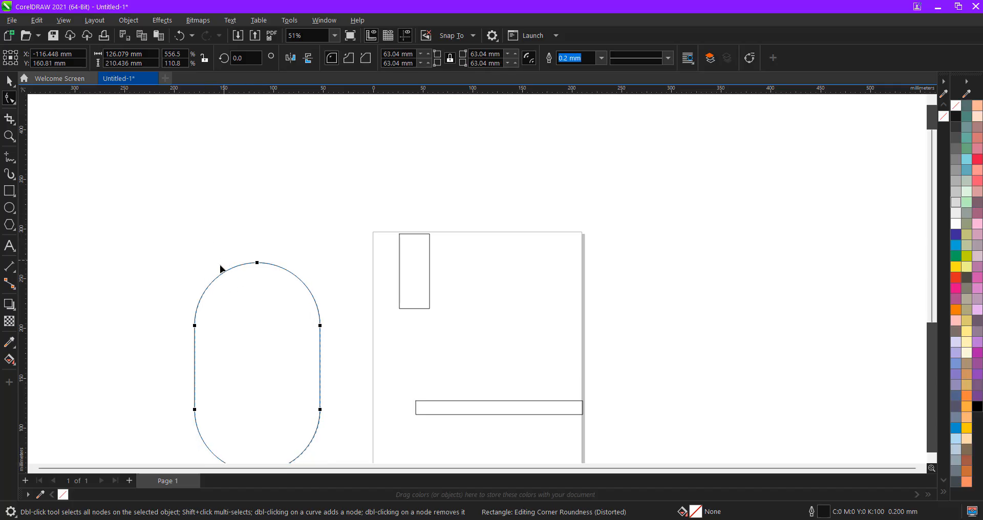
{"action": "key", "text": "ctrl+z"}
{"action": "left_click_drag", "start_coordinate": [194, 266], "coordinate": [222, 280]}
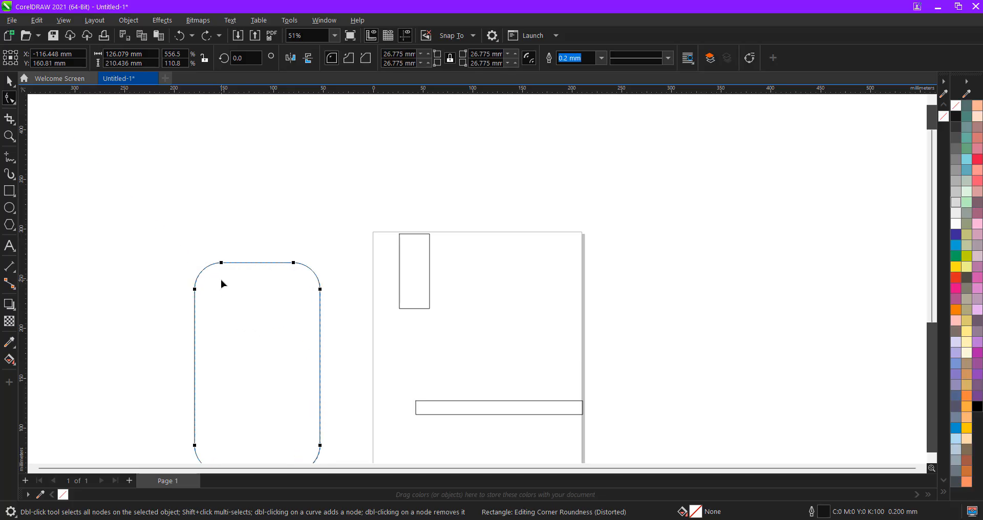
{"action": "key", "text": "ctrl+z"}
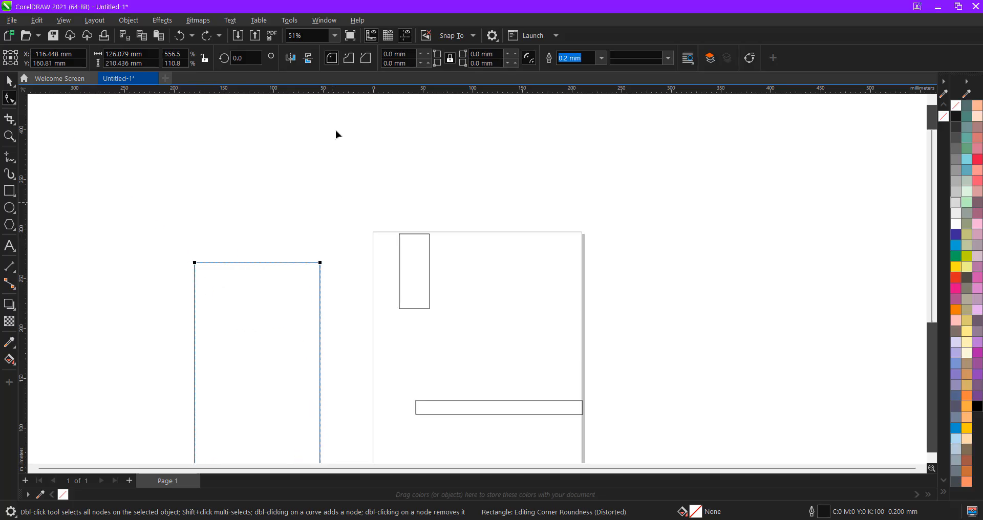
{"action": "left_click", "coordinate": [397, 54]}
{"action": "scroll", "coordinate": [202, 272], "scroll_direction": "down", "scroll_amount": 2}
{"action": "scroll", "coordinate": [200, 225], "scroll_direction": "up", "scroll_amount": 1}
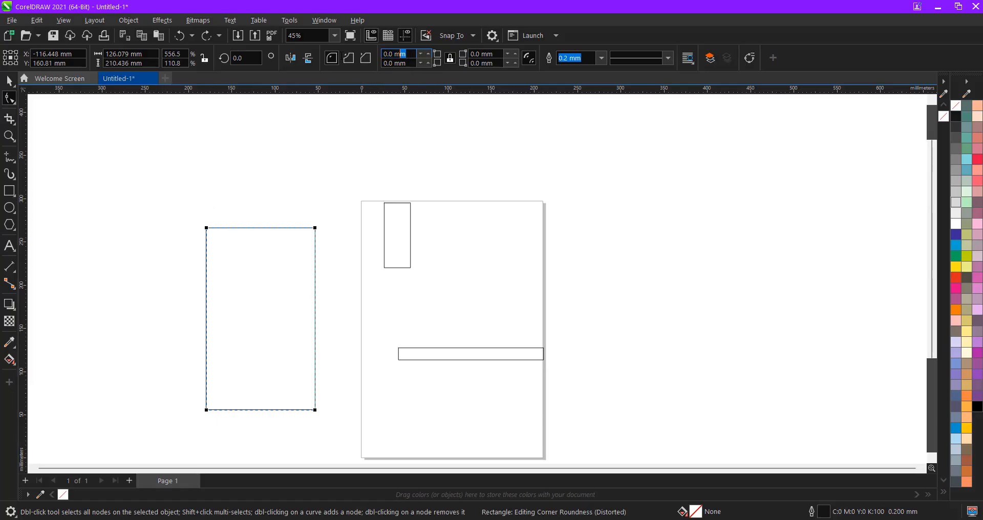
- Try a 200 mm corner radius, undo it, and unlink the corners for individual rounding
{"action": "type", "text": "200"}
{"action": "key", "text": "Return"}
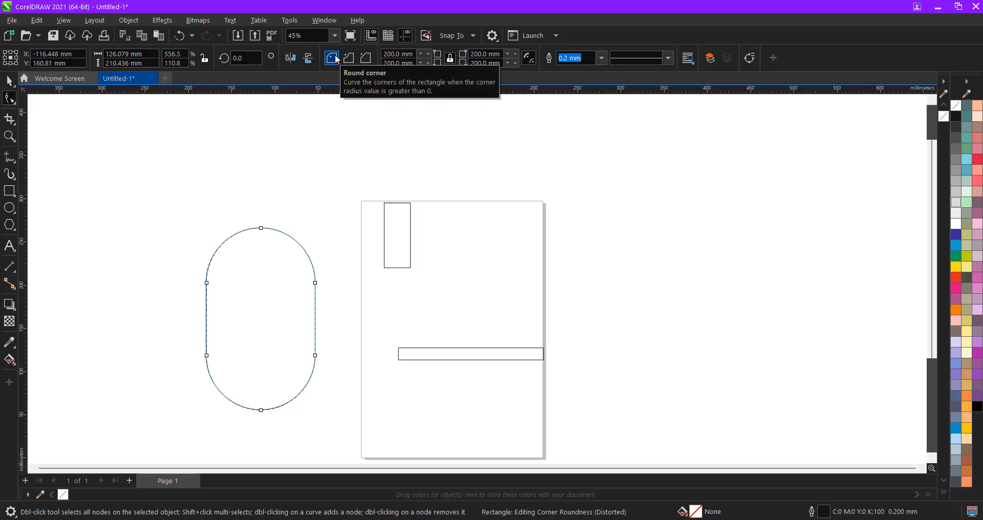
{"action": "key", "text": "ctrl+z"}
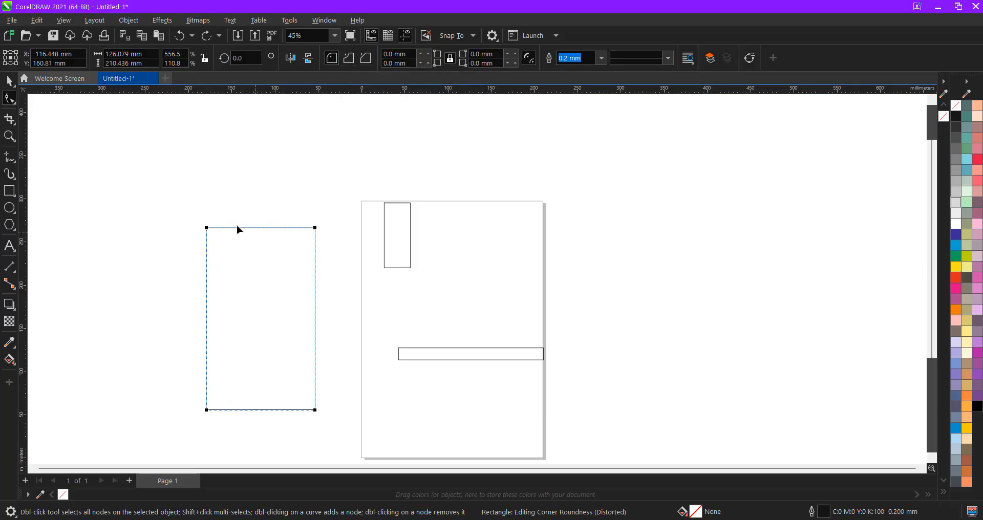
{"action": "left_click", "coordinate": [449, 60]}
{"action": "left_click", "coordinate": [450, 59]}
{"action": "left_click", "coordinate": [451, 58]}
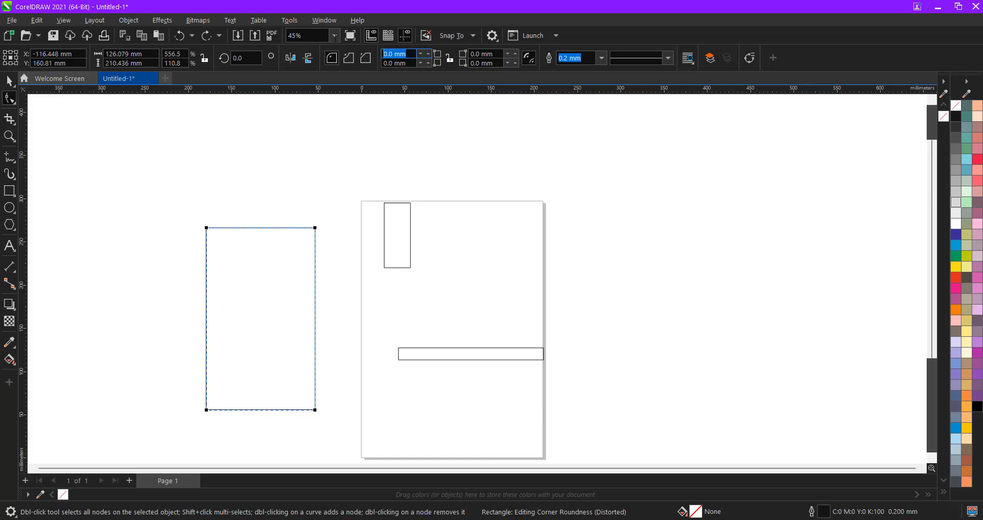
- Round the top-left and bottom-right corners to 100 mm, shifting the shape slightly up
{"action": "left_click", "coordinate": [397, 53]}
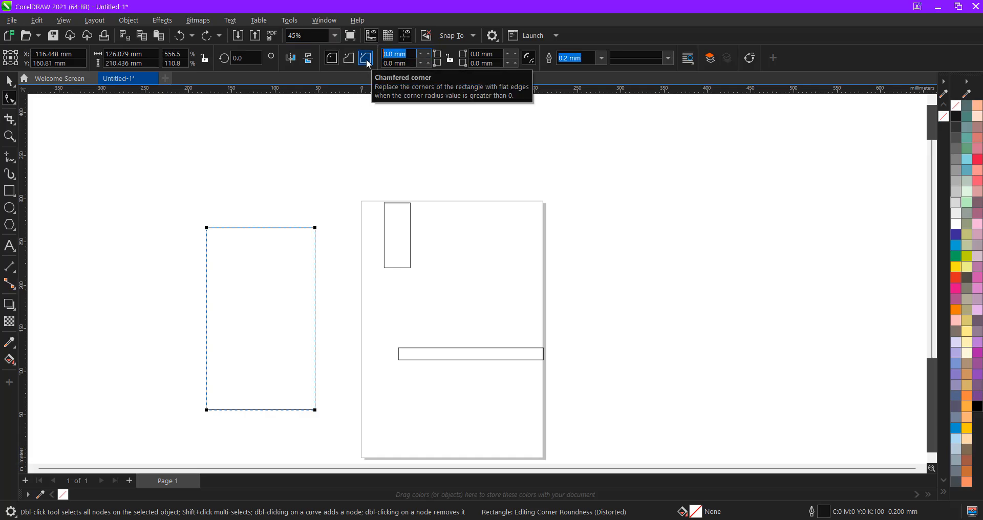
{"action": "type", "text": "100"}
{"action": "key", "text": "Return"}
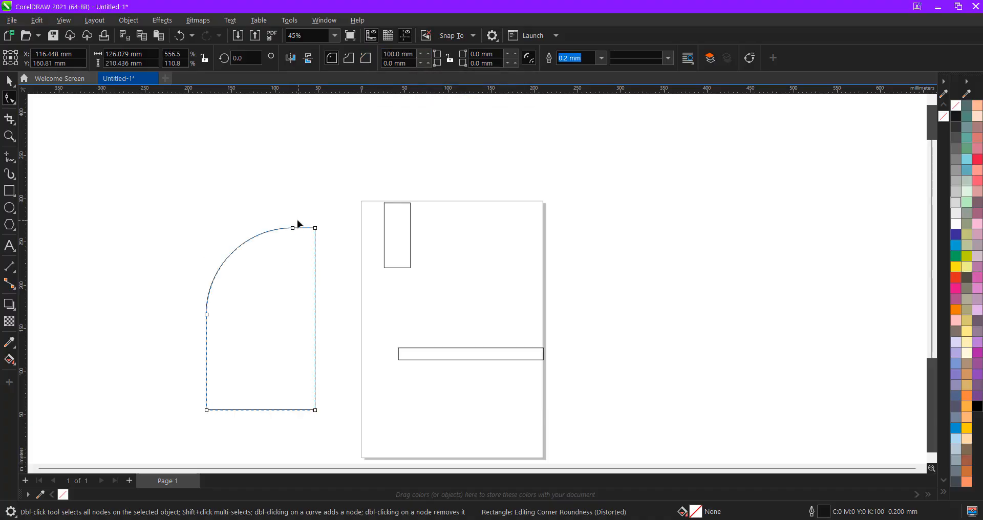
{"action": "key", "text": "space"}
{"action": "left_click_drag", "start_coordinate": [252, 293], "coordinate": [241, 225]}
{"action": "key", "text": "F10"}
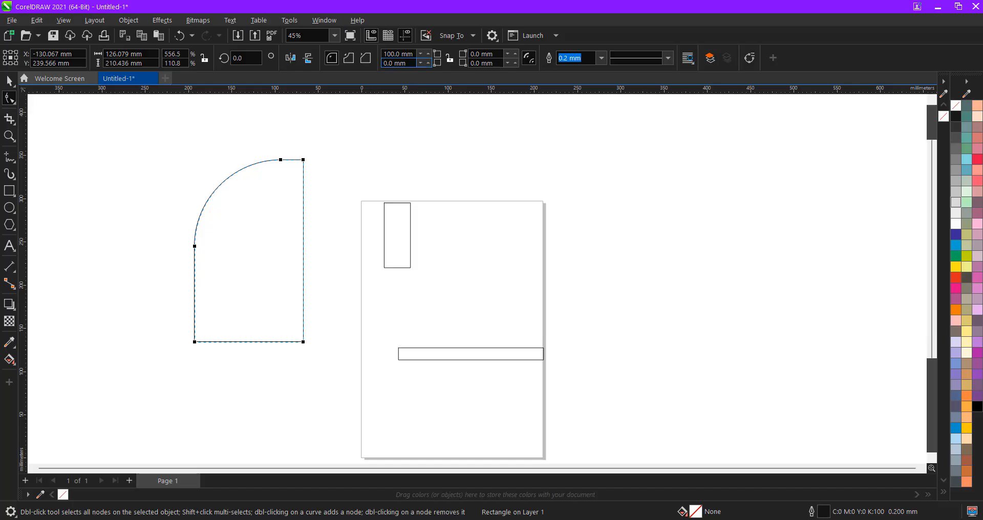
{"action": "left_click", "coordinate": [484, 63]}
{"action": "type", "text": "100"}
{"action": "key", "text": "Return"}
{"action": "key", "text": "space"}
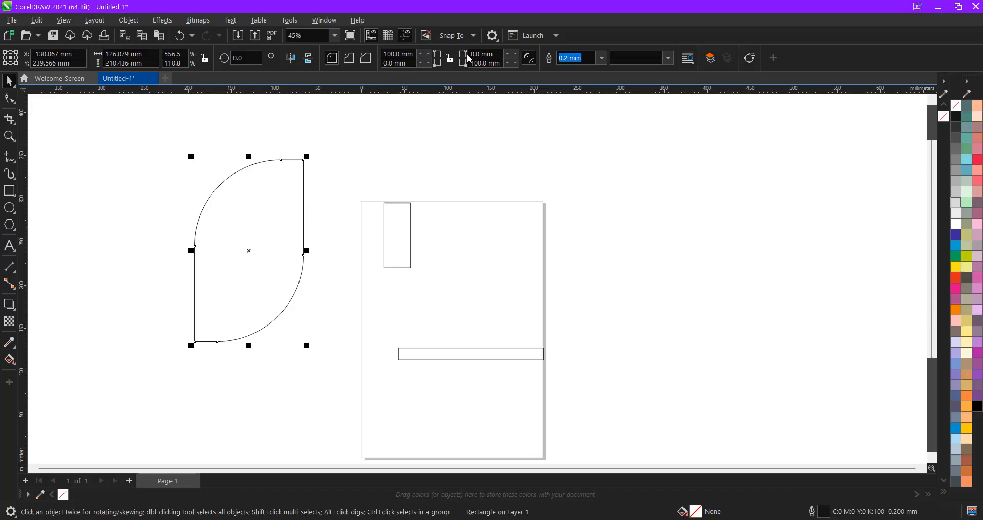
- Soften the leaf's sharp top-right corner into a small rounded bend with the Smooth brush
{"action": "left_click", "coordinate": [16, 104]}
{"action": "left_click", "coordinate": [47, 103]}
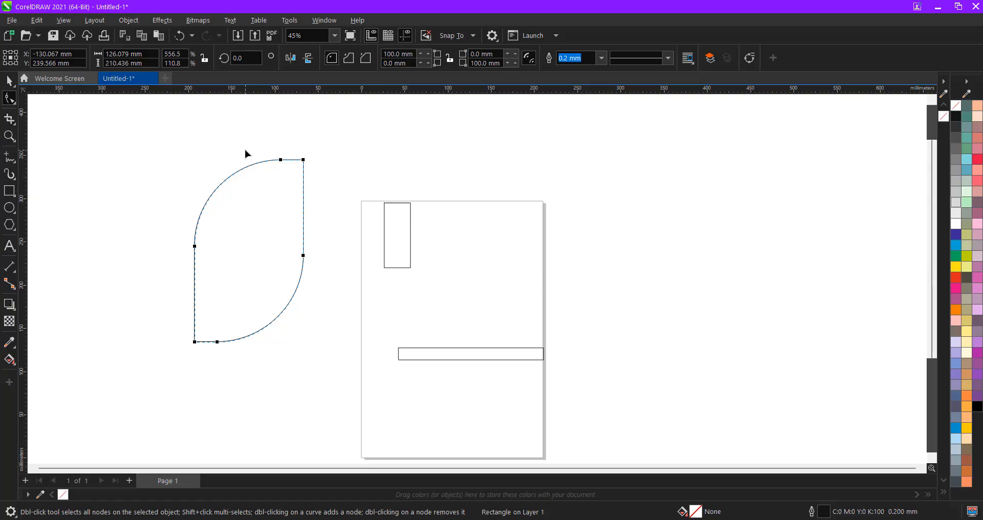
{"action": "left_click", "coordinate": [9, 99]}
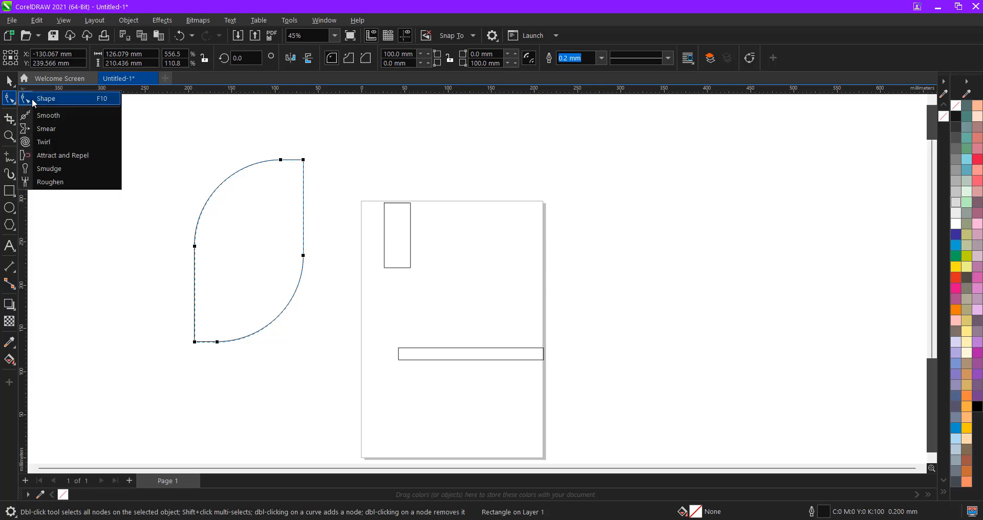
{"action": "left_click", "coordinate": [58, 116]}
{"action": "mouse_move", "coordinate": [257, 201]}
{"action": "left_mouse_down"}
{"action": "mouse_move", "coordinate": [281, 163]}
{"action": "mouse_move", "coordinate": [301, 153]}
{"action": "mouse_move", "coordinate": [278, 189]}
{"action": "mouse_move", "coordinate": [298, 175]}
{"action": "left_mouse_up"}
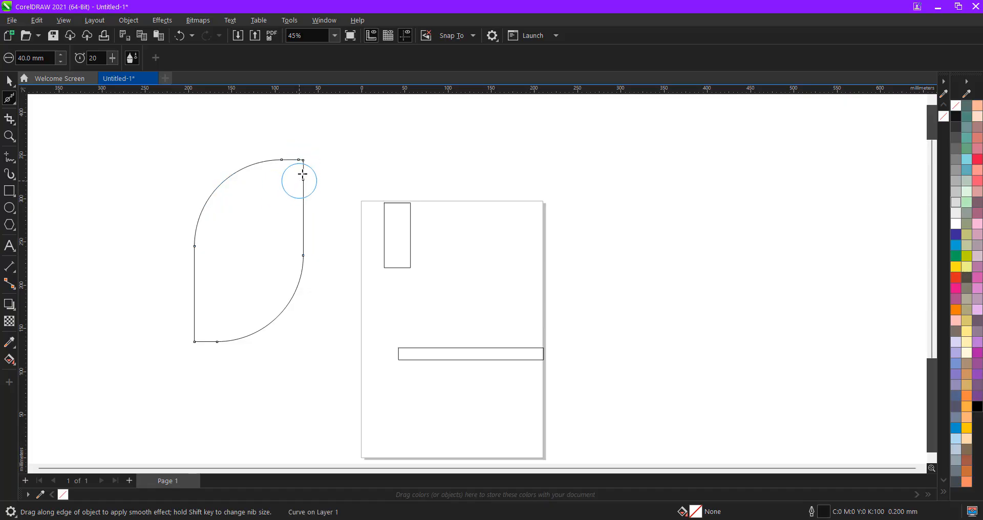
{"action": "scroll", "coordinate": [307, 200], "scroll_direction": "up", "scroll_amount": 3}
{"action": "scroll", "coordinate": [305, 133], "scroll_direction": "up", "scroll_amount": 4}
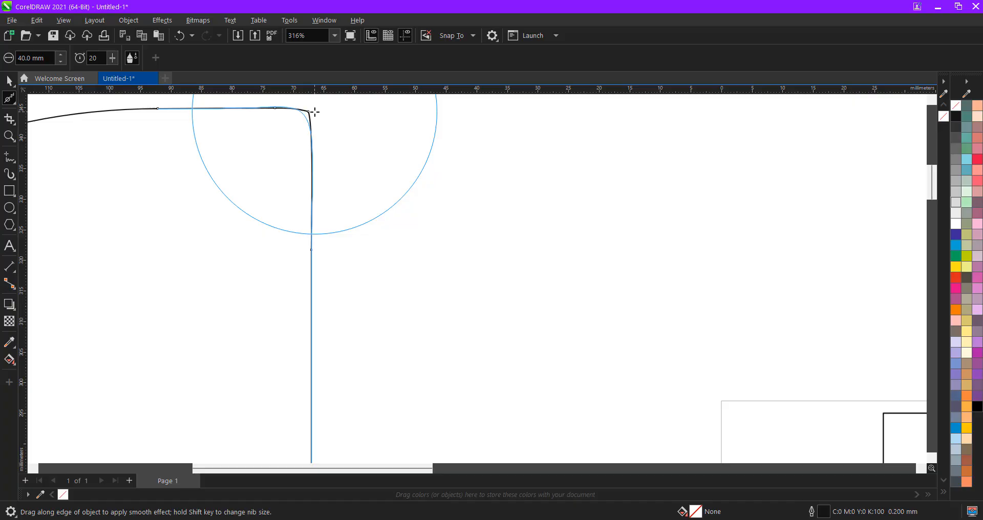
{"action": "mouse_move", "coordinate": [315, 112]}
{"action": "left_mouse_down"}
{"action": "mouse_move", "coordinate": [358, 116]}
{"action": "mouse_move", "coordinate": [235, 121]}
{"action": "mouse_move", "coordinate": [348, 224]}
{"action": "mouse_move", "coordinate": [202, 112]}
{"action": "mouse_move", "coordinate": [382, 192]}
{"action": "left_mouse_up"}
{"action": "scroll", "coordinate": [278, 106], "scroll_direction": "up", "scroll_amount": 3}
{"action": "scroll", "coordinate": [425, 207], "scroll_direction": "down", "scroll_amount": 5}
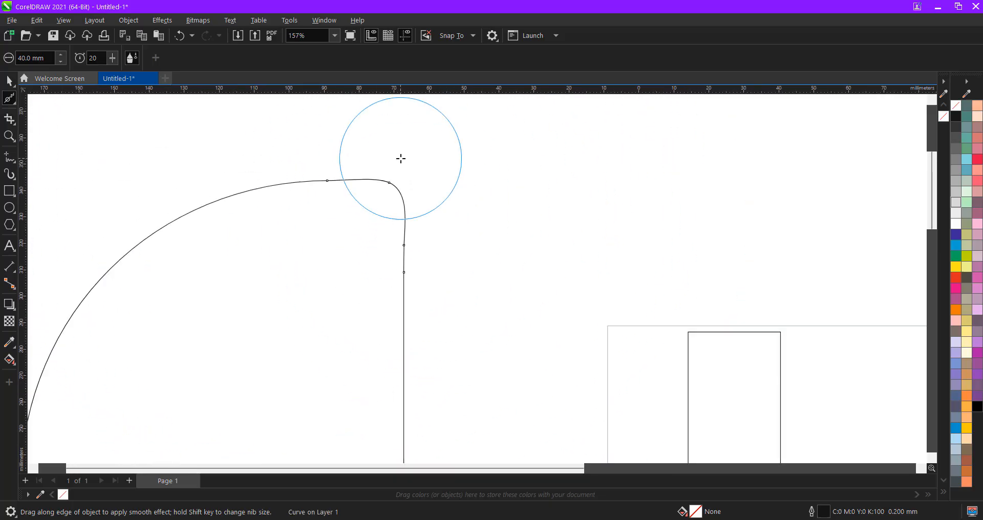
{"action": "scroll", "coordinate": [401, 159], "scroll_direction": "down", "scroll_amount": 4}
- Smear a dent into the curve's top edge and deep notches along its left edge
{"action": "left_click", "coordinate": [12, 100]}
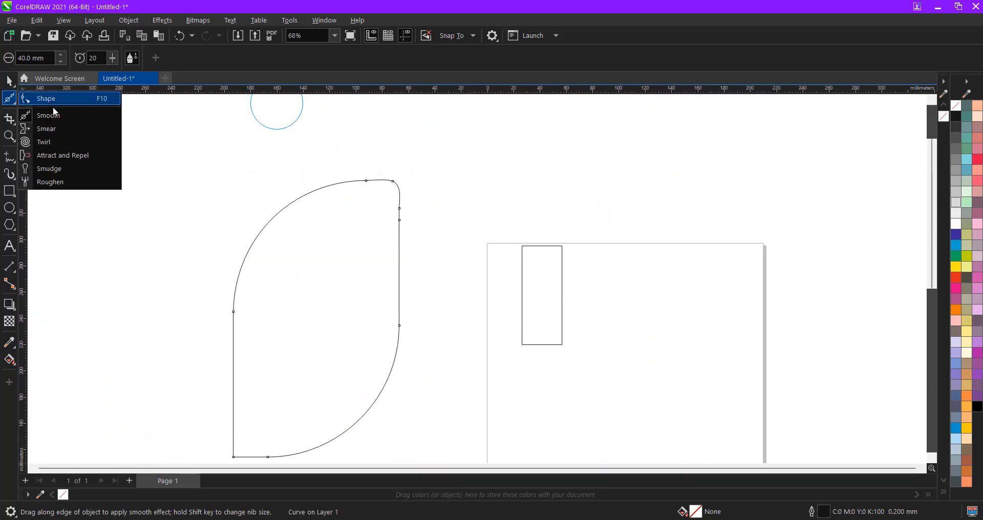
{"action": "left_click", "coordinate": [61, 129]}
{"action": "scroll", "coordinate": [353, 190], "scroll_direction": "down", "scroll_amount": 1}
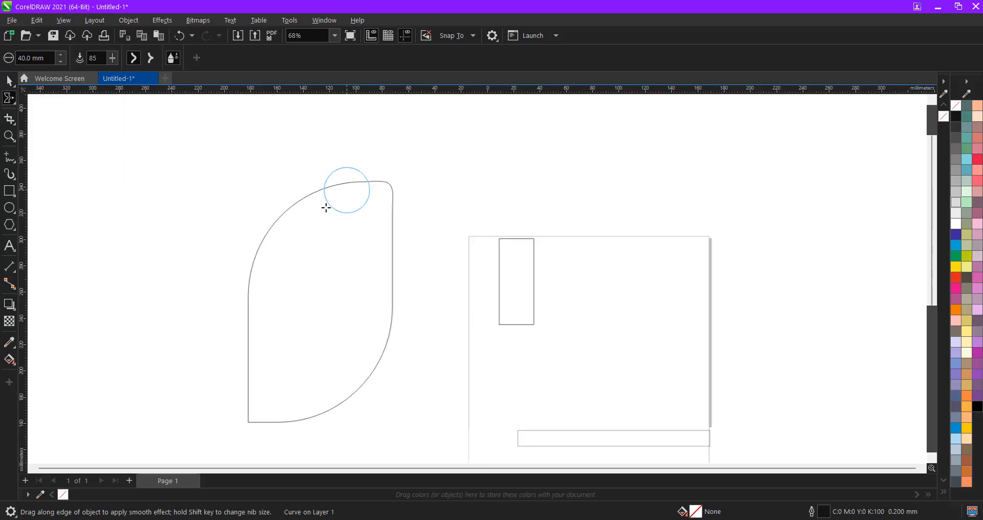
{"action": "mouse_move", "coordinate": [325, 206]}
{"action": "left_mouse_down"}
{"action": "mouse_move", "coordinate": [346, 213]}
{"action": "mouse_move", "coordinate": [260, 231]}
{"action": "mouse_move", "coordinate": [322, 285]}
{"action": "left_mouse_up"}
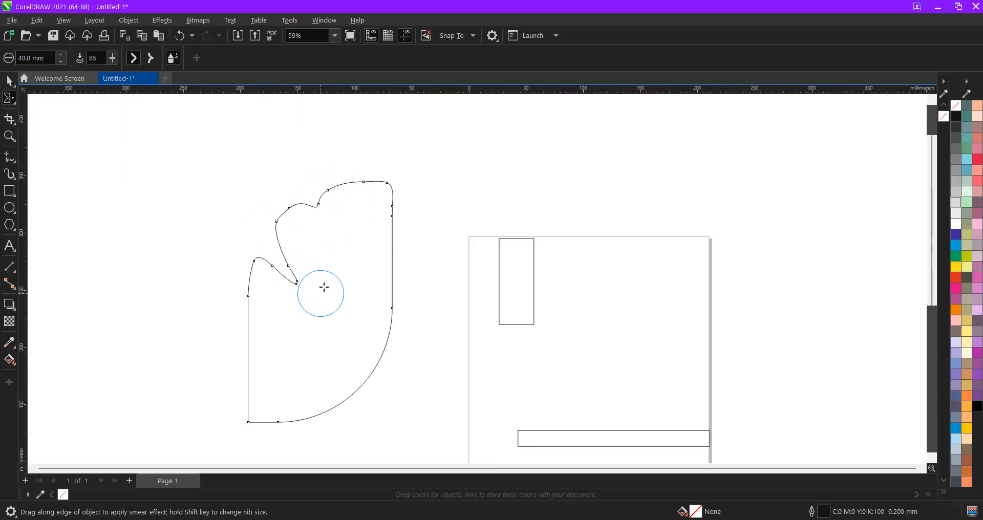
{"action": "mouse_move", "coordinate": [255, 356]}
{"action": "left_mouse_down"}
{"action": "mouse_move", "coordinate": [321, 340]}
{"action": "mouse_move", "coordinate": [419, 373]}
{"action": "left_mouse_up"}
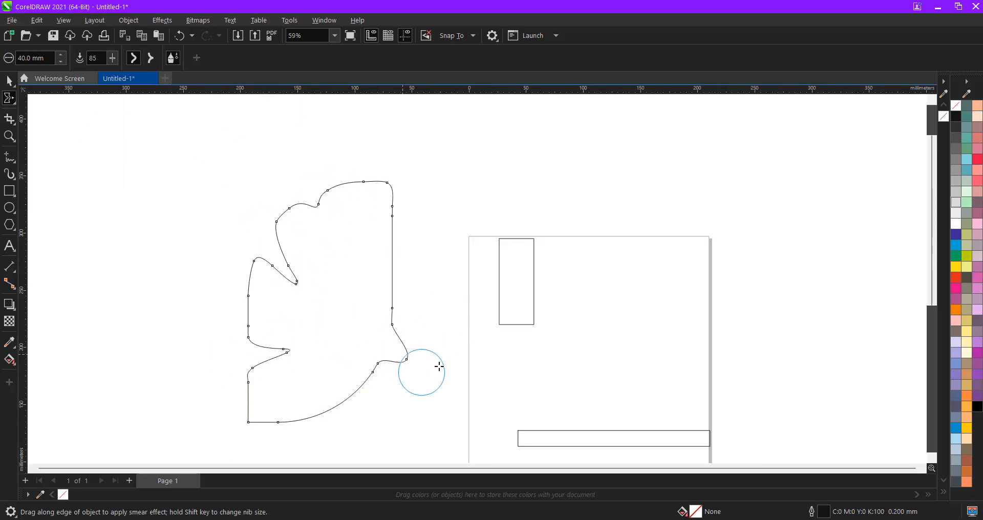
- Twirl two spiral swirls into the curve's right and bottom edges
{"action": "left_click", "coordinate": [9, 98]}
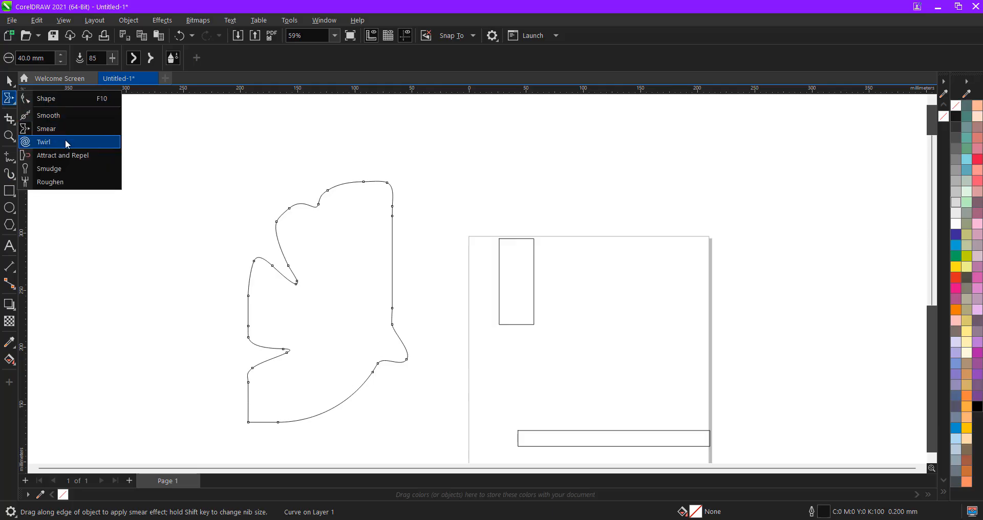
{"action": "left_click", "coordinate": [45, 142]}
{"action": "scroll", "coordinate": [297, 219], "scroll_direction": "down", "scroll_amount": 2}
{"action": "scroll", "coordinate": [345, 210], "scroll_direction": "up", "scroll_amount": 2}
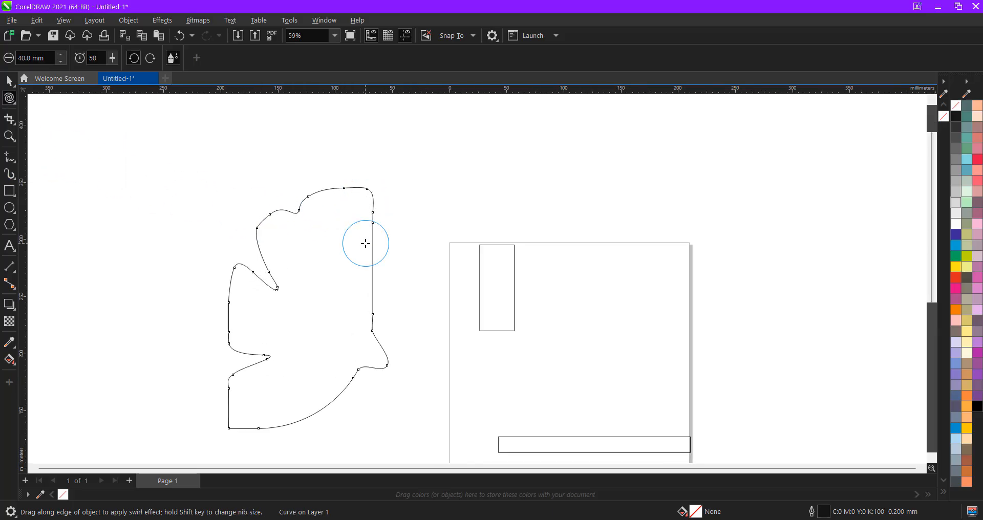
{"action": "left_click", "coordinate": [9, 98]}
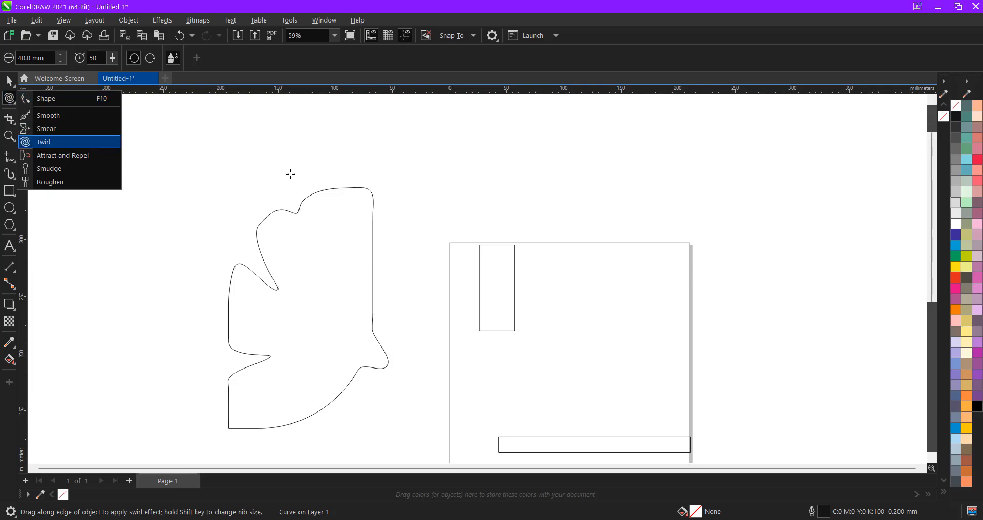
{"action": "left_click_drag", "start_coordinate": [373, 249], "coordinate": [374, 250]}
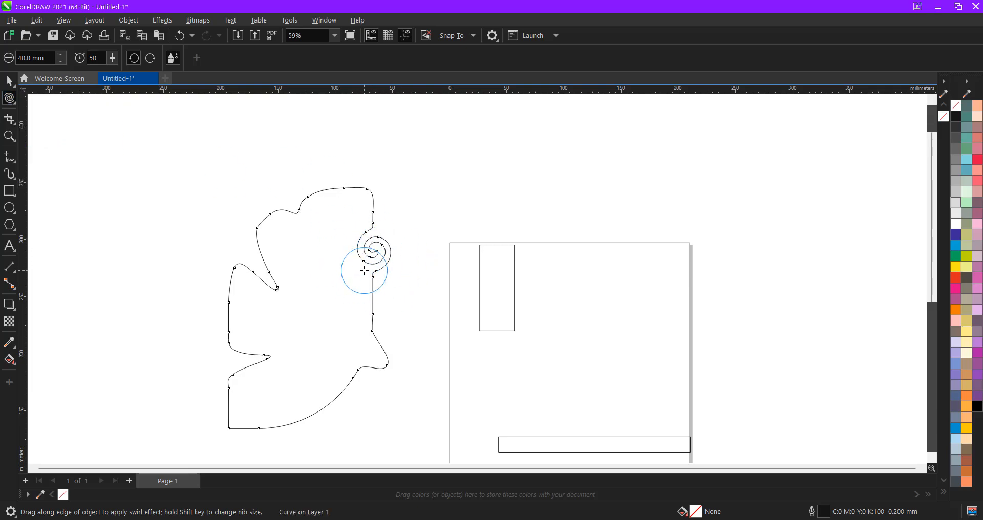
{"action": "left_click_drag", "start_coordinate": [307, 412], "coordinate": [310, 413]}
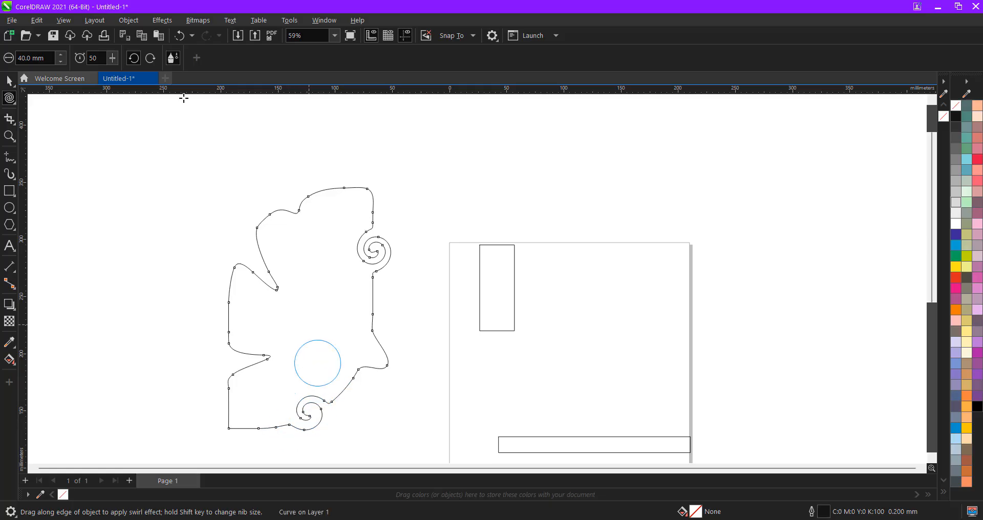
{"action": "left_click", "coordinate": [9, 98]}
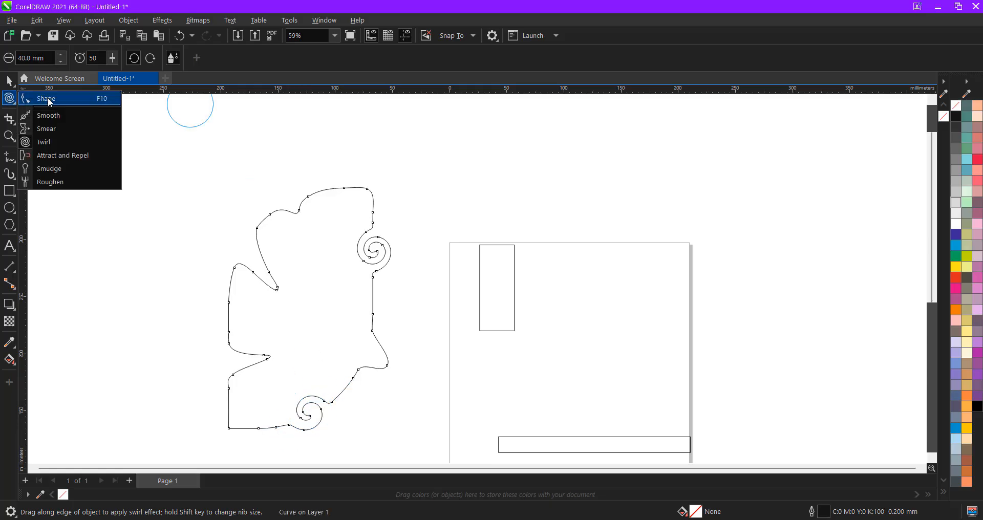
- Smudge a thin spike upward from the curve's top
{"action": "left_click", "coordinate": [64, 170]}
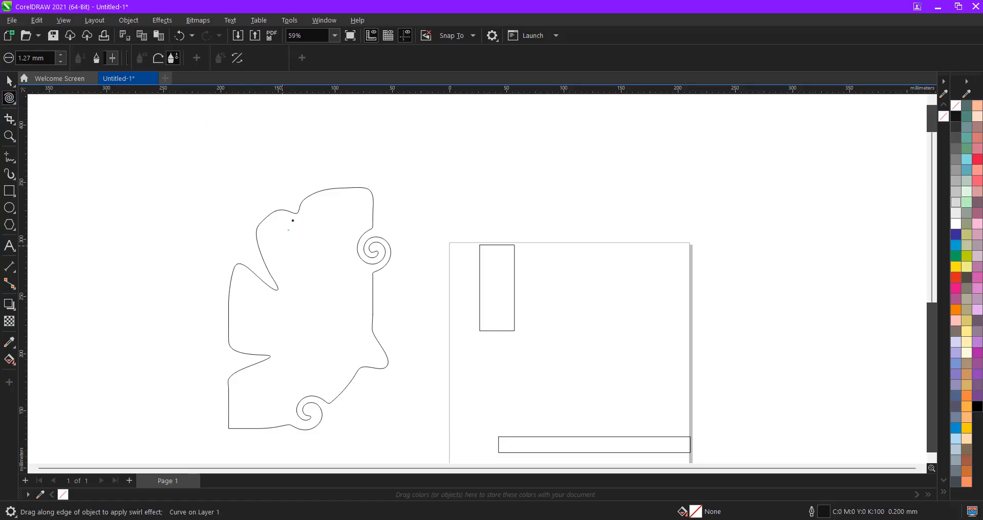
{"action": "left_click_drag", "start_coordinate": [293, 218], "coordinate": [295, 185]}
{"action": "scroll", "coordinate": [312, 206], "scroll_direction": "up", "scroll_amount": 8}
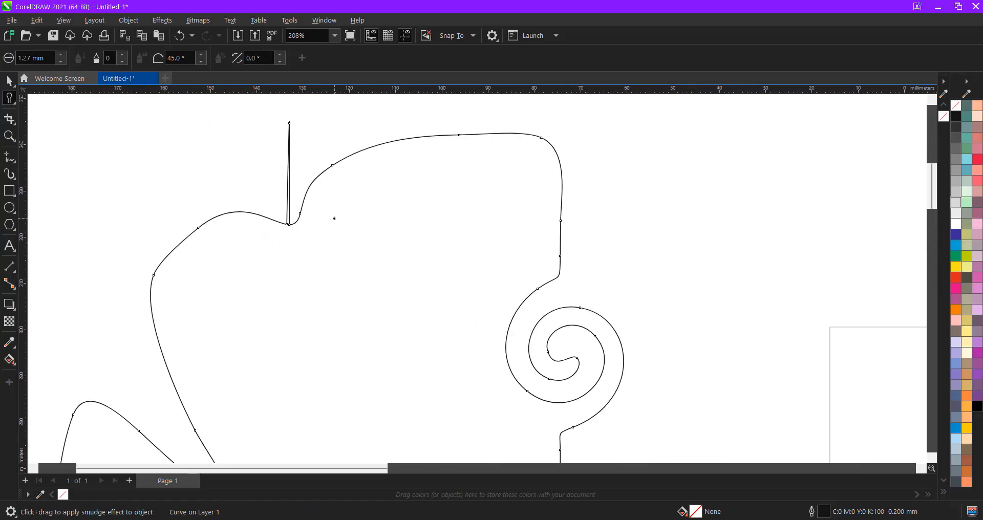
{"action": "scroll", "coordinate": [283, 230], "scroll_direction": "down", "scroll_amount": 3}
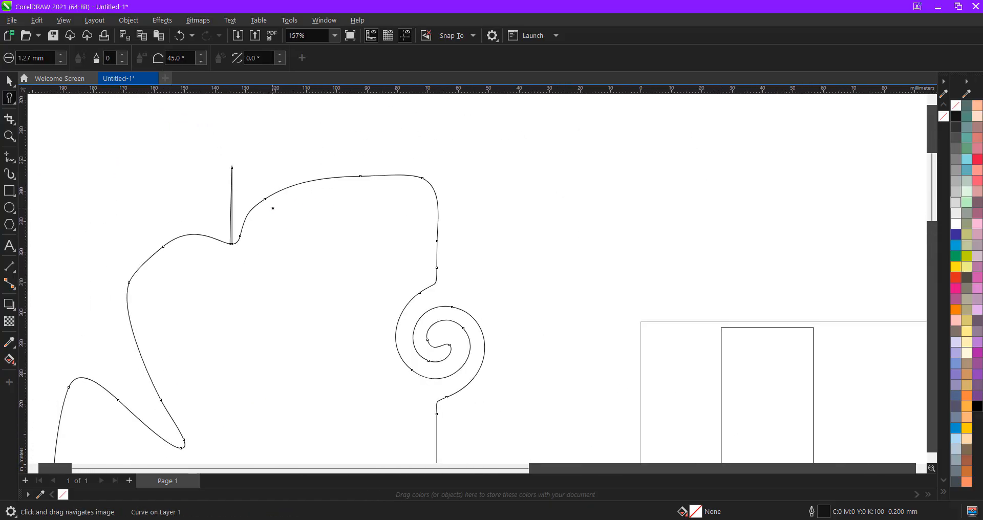
- With a 10 mm nib, smear finger-like lobes, a long arm and a short curl out of the right side
{"action": "left_click", "coordinate": [51, 60]}
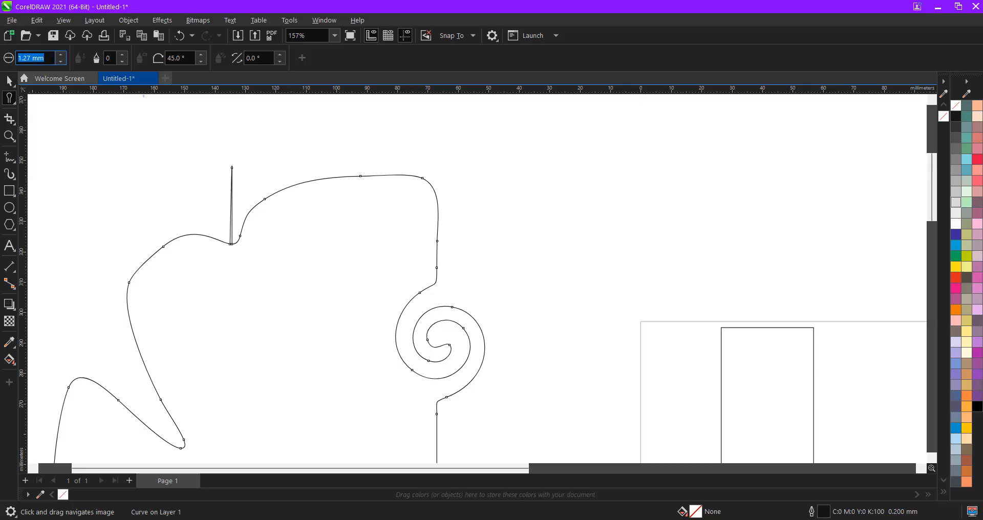
{"action": "type", "text": "10"}
{"action": "key", "text": "Return"}
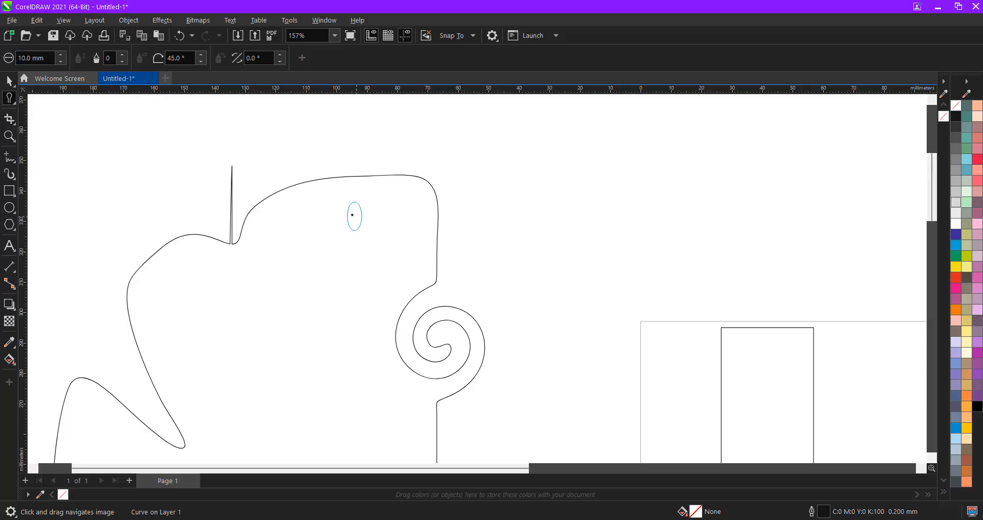
{"action": "mouse_move", "coordinate": [350, 186]}
{"action": "left_mouse_down"}
{"action": "mouse_move", "coordinate": [357, 155]}
{"action": "mouse_move", "coordinate": [391, 140]}
{"action": "mouse_move", "coordinate": [498, 193]}
{"action": "left_mouse_up"}
{"action": "scroll", "coordinate": [359, 192], "scroll_direction": "down", "scroll_amount": 5}
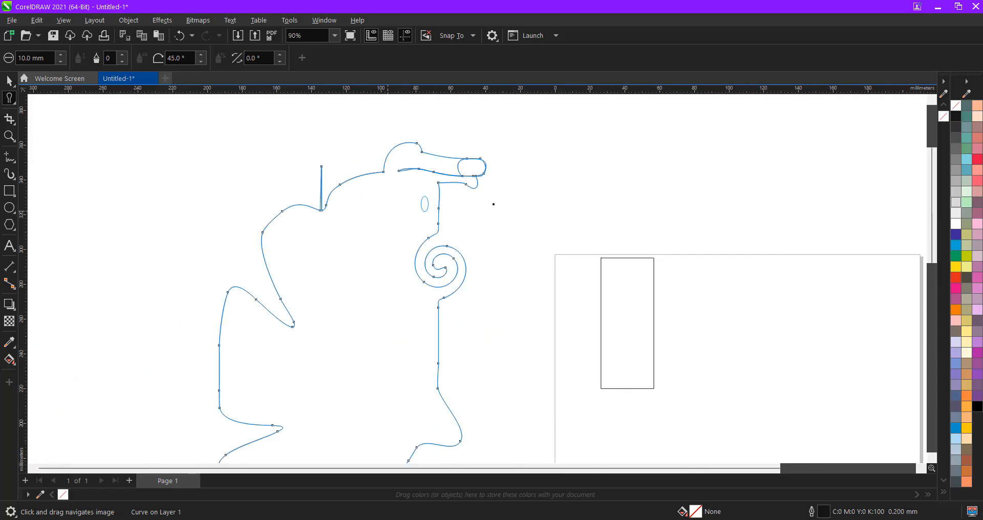
{"action": "left_click_drag", "start_coordinate": [418, 298], "coordinate": [493, 336]}
{"action": "left_click_drag", "start_coordinate": [417, 286], "coordinate": [451, 281]}
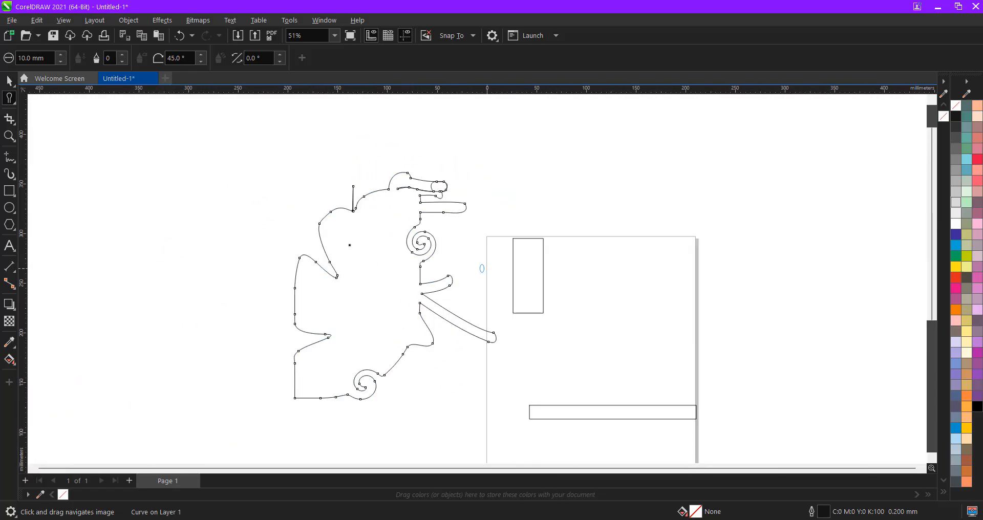
- Roughen a stretch of the curve into a fine zigzag, then return to the Shape tool
{"action": "left_click", "coordinate": [10, 100]}
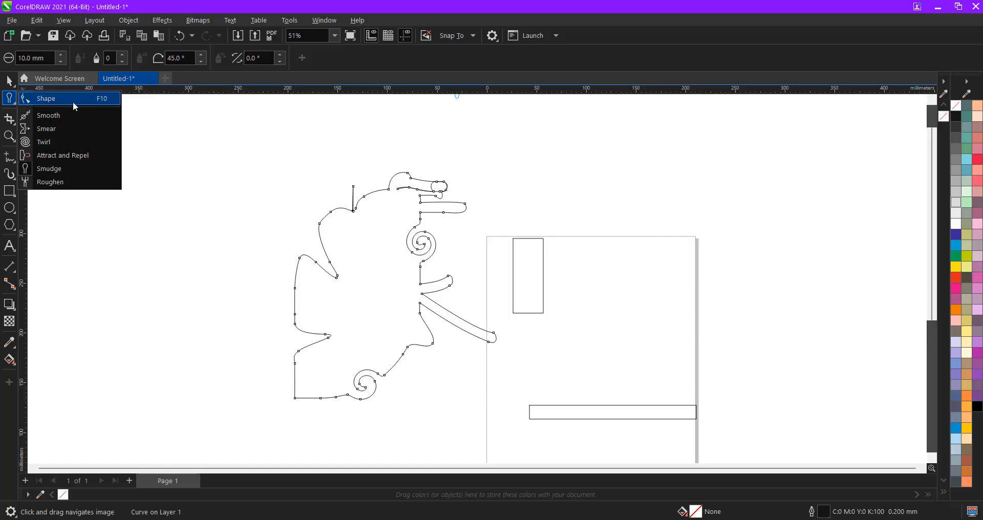
{"action": "left_click", "coordinate": [59, 187]}
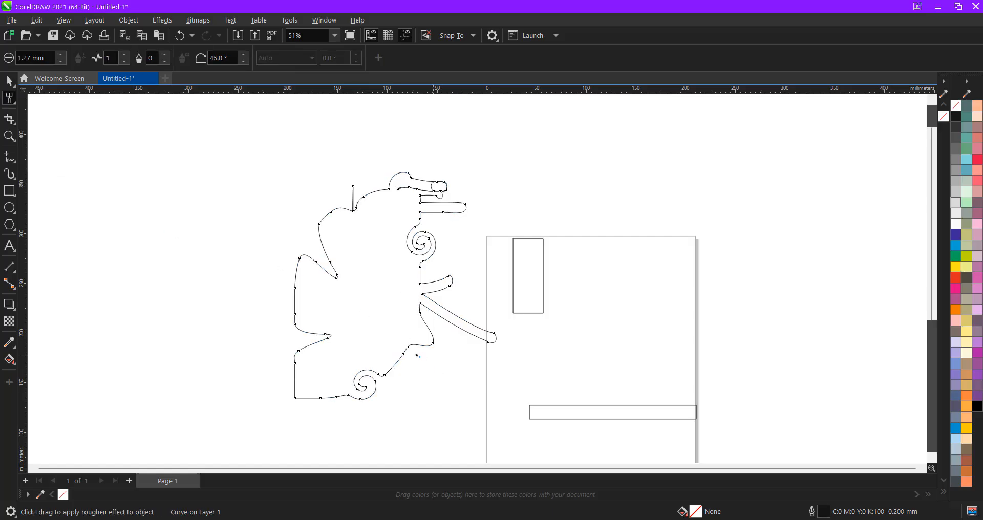
{"action": "scroll", "coordinate": [423, 336], "scroll_direction": "up", "scroll_amount": 6}
{"action": "scroll", "coordinate": [423, 336], "scroll_direction": "up", "scroll_amount": 6}
{"action": "mouse_move", "coordinate": [481, 328]}
{"action": "left_mouse_down"}
{"action": "mouse_move", "coordinate": [499, 340]}
{"action": "mouse_move", "coordinate": [576, 352]}
{"action": "left_mouse_up"}
{"action": "scroll", "coordinate": [478, 288], "scroll_direction": "down", "scroll_amount": 8}
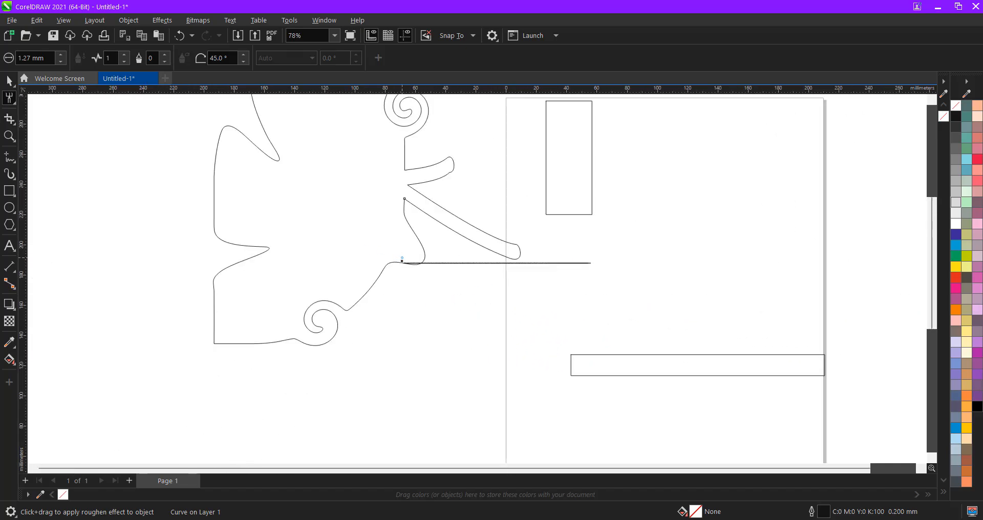
{"action": "scroll", "coordinate": [333, 231], "scroll_direction": "down", "scroll_amount": 3}
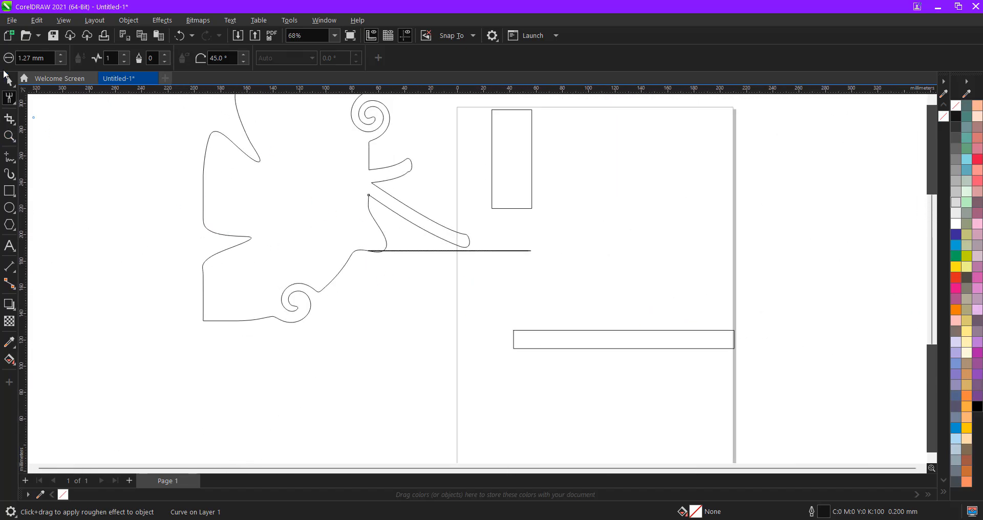
{"action": "left_click", "coordinate": [9, 97]}
{"action": "left_click", "coordinate": [41, 96]}
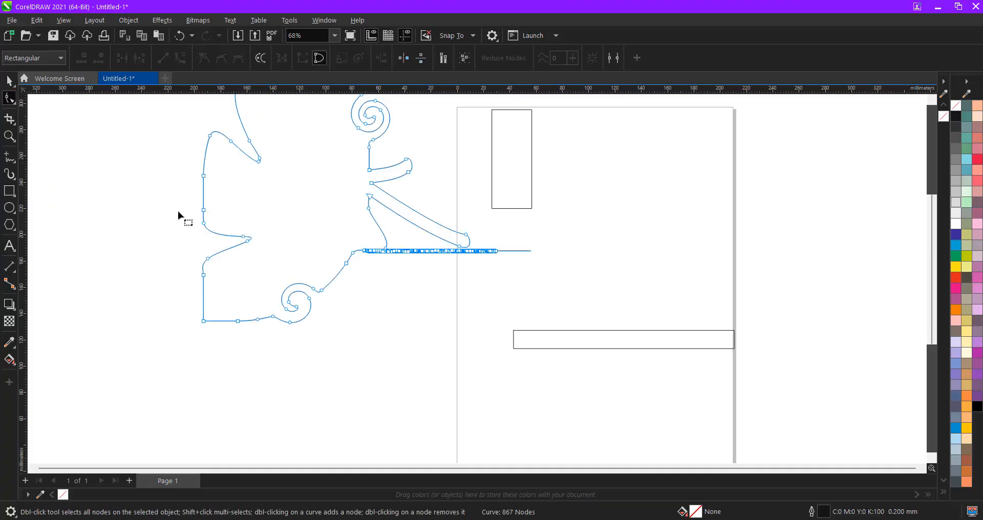
{"action": "scroll", "coordinate": [311, 279], "scroll_direction": "down", "scroll_amount": 2}
- Select the distorted leaf curve with the Pick tool and delete it
{"action": "left_click", "coordinate": [8, 82]}
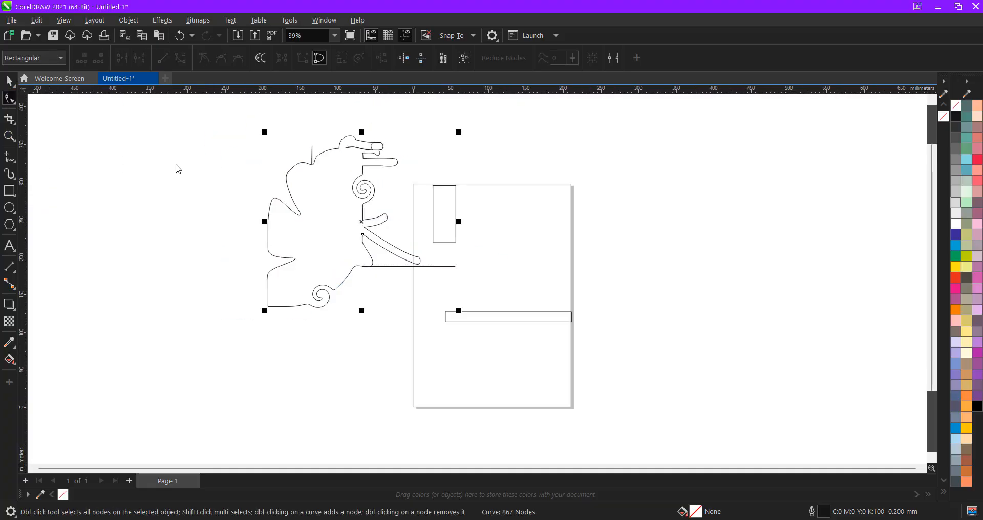
{"action": "left_click", "coordinate": [190, 173]}
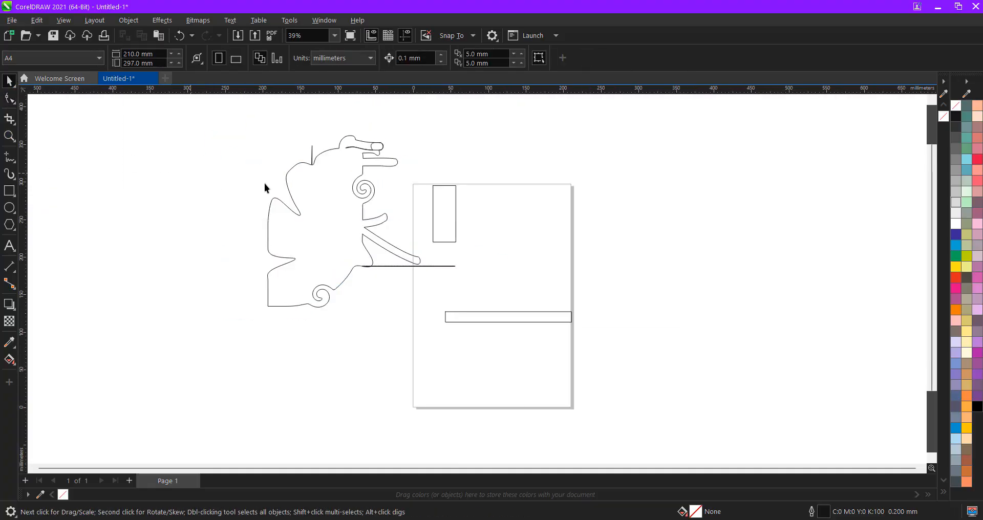
{"action": "left_click", "coordinate": [14, 103]}
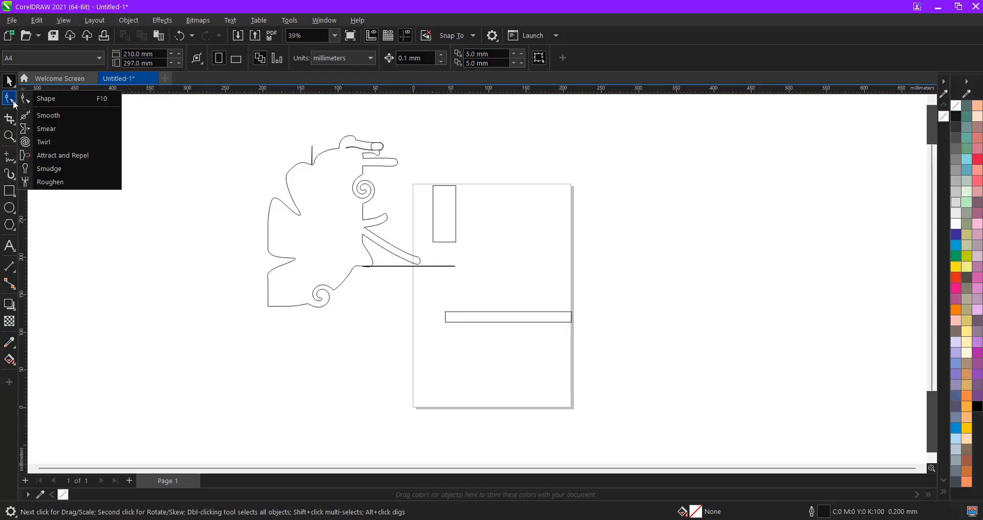
{"action": "left_click", "coordinate": [9, 84]}
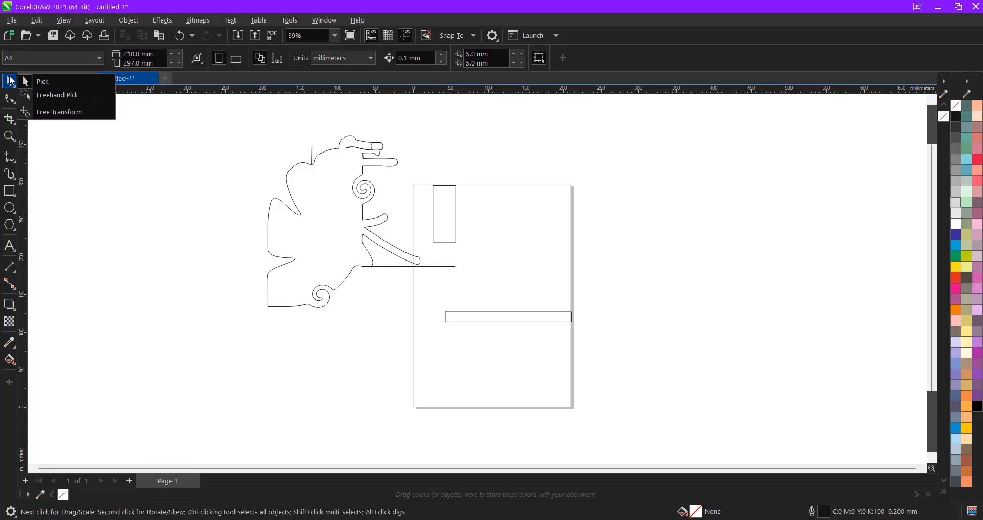
{"action": "left_click", "coordinate": [11, 82]}
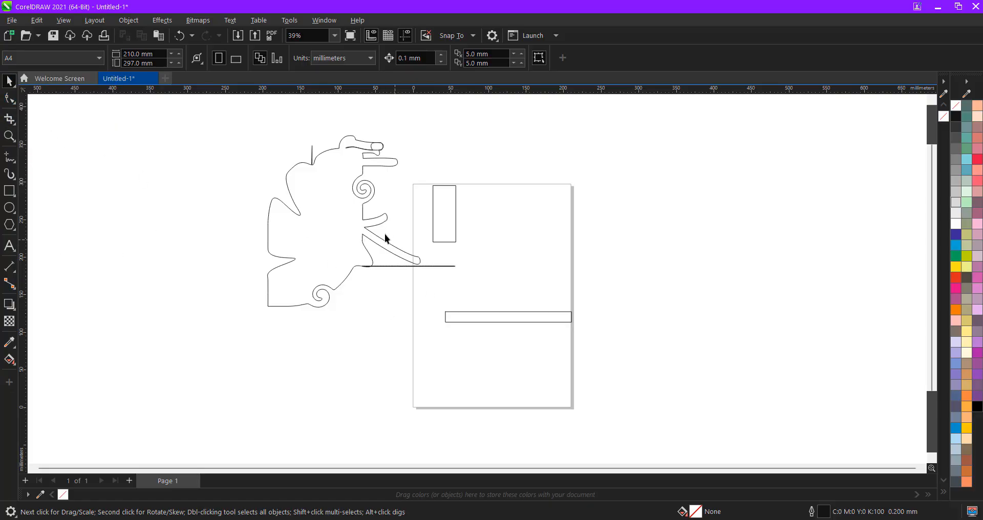
{"action": "left_click_drag", "start_coordinate": [358, 229], "coordinate": [388, 285]}
{"action": "left_click_drag", "start_coordinate": [371, 292], "coordinate": [336, 285]}
{"action": "key", "text": "Delete"}
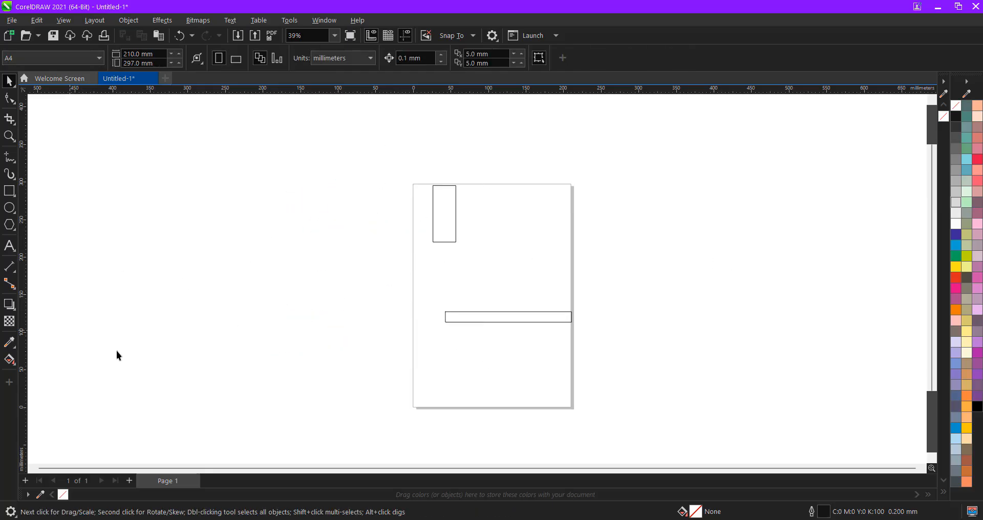
- Try cropping the upper area of the page, then undo the crop
{"action": "left_click", "coordinate": [9, 121]}
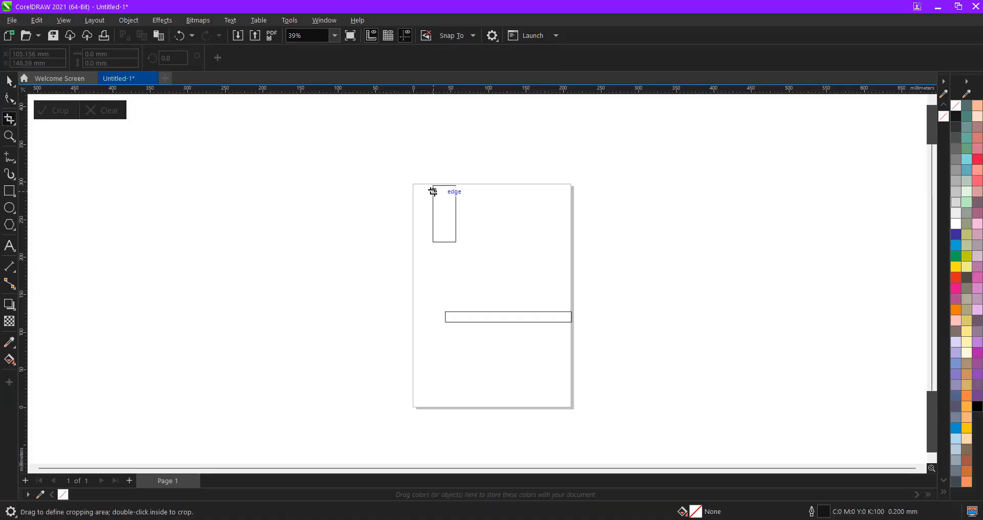
{"action": "left_click_drag", "start_coordinate": [432, 191], "coordinate": [533, 276]}
{"action": "double_click", "coordinate": [466, 223]}
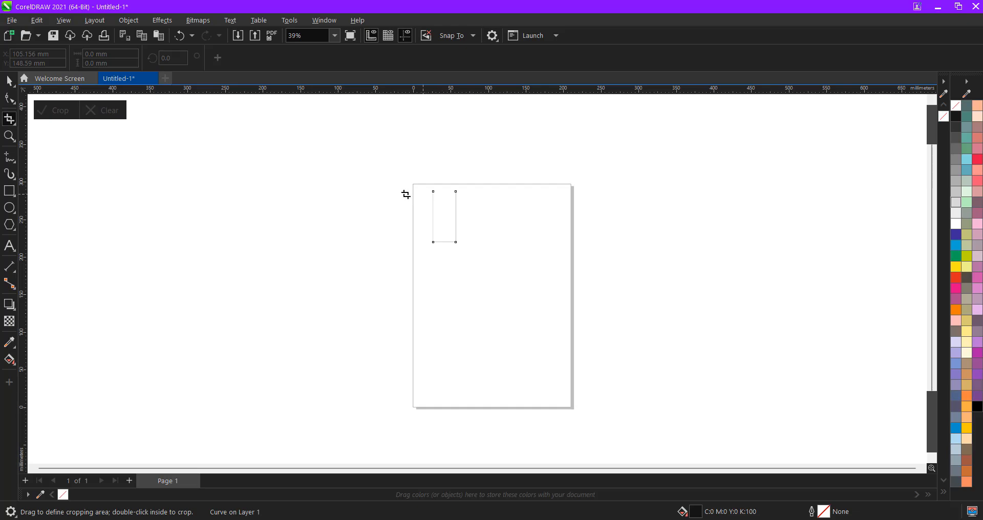
{"action": "key", "text": "space"}
{"action": "key", "text": "ctrl+z"}
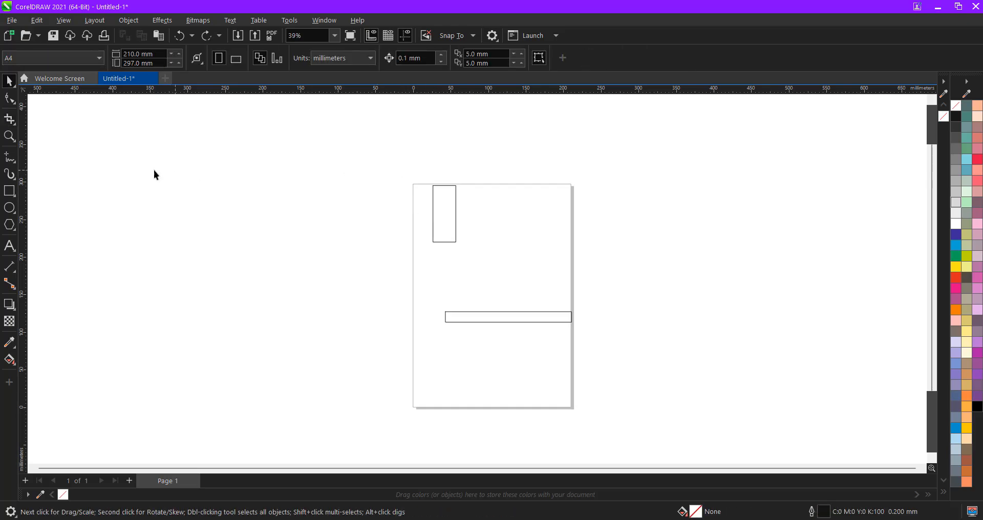
- Erase the tall rectangle completely using the Eraser with a 10 mm width
{"action": "left_click", "coordinate": [14, 123]}
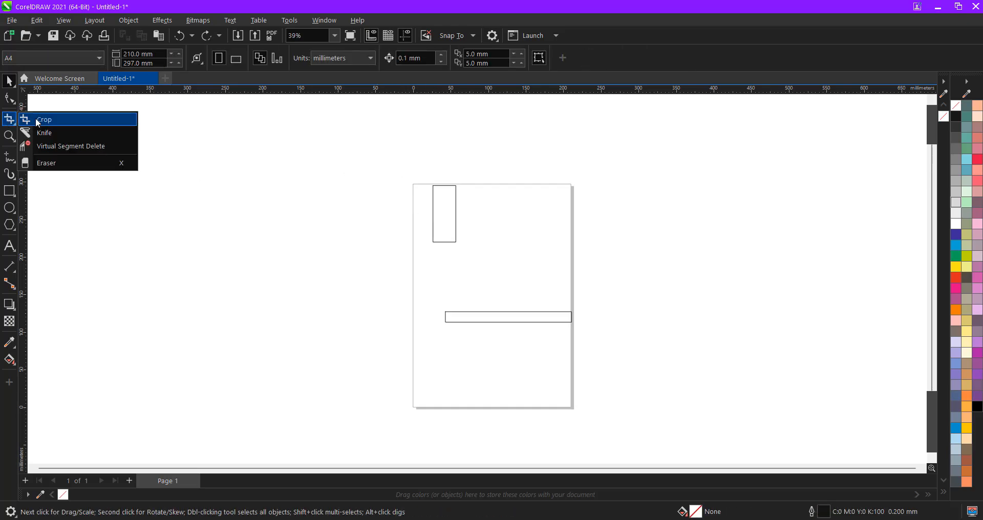
{"action": "left_click", "coordinate": [53, 164]}
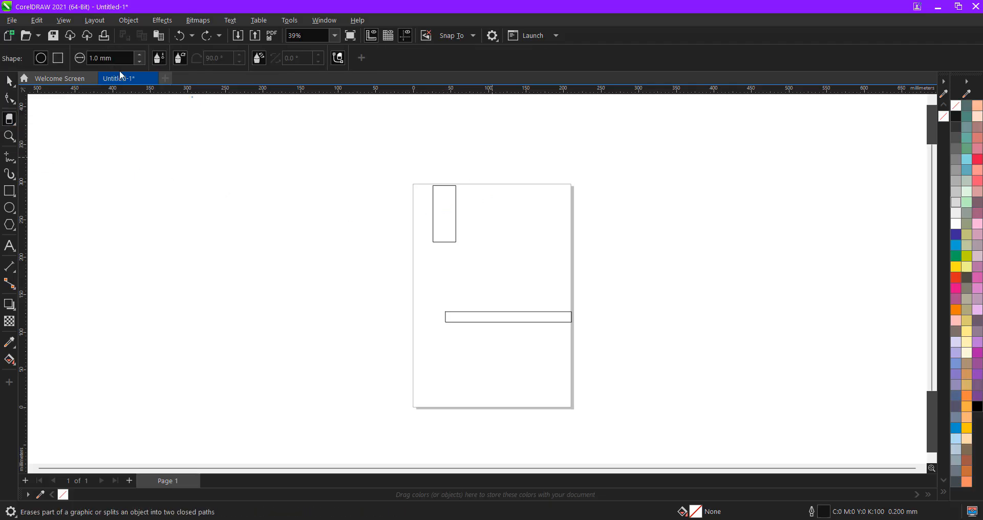
{"action": "left_click_drag", "start_coordinate": [117, 59], "coordinate": [45, 48]}
{"action": "type", "text": "10"}
{"action": "key", "text": "Return"}
{"action": "scroll", "coordinate": [463, 219], "scroll_direction": "up", "scroll_amount": 3}
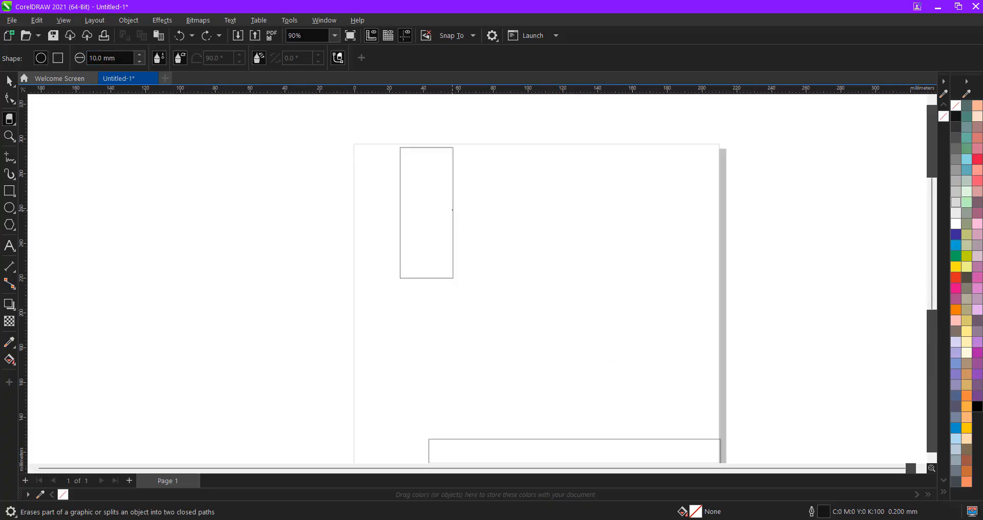
{"action": "left_click_drag", "start_coordinate": [414, 210], "coordinate": [395, 215]}
{"action": "mouse_move", "coordinate": [467, 202]}
{"action": "left_mouse_down"}
{"action": "mouse_move", "coordinate": [394, 237]}
{"action": "mouse_move", "coordinate": [479, 220]}
{"action": "mouse_move", "coordinate": [381, 249]}
{"action": "mouse_move", "coordinate": [493, 227]}
{"action": "mouse_move", "coordinate": [401, 270]}
{"action": "mouse_move", "coordinate": [415, 275]}
{"action": "mouse_move", "coordinate": [494, 265]}
{"action": "mouse_move", "coordinate": [496, 232]}
{"action": "mouse_move", "coordinate": [377, 214]}
{"action": "mouse_move", "coordinate": [481, 168]}
{"action": "mouse_move", "coordinate": [485, 137]}
{"action": "mouse_move", "coordinate": [465, 154]}
{"action": "mouse_move", "coordinate": [374, 161]}
{"action": "mouse_move", "coordinate": [361, 185]}
{"action": "left_mouse_up"}
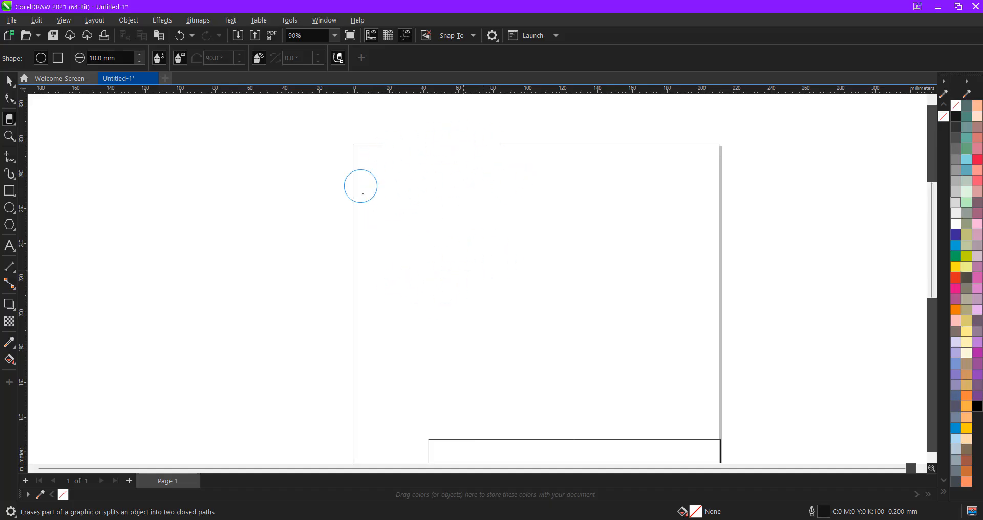
{"action": "left_click", "coordinate": [13, 123]}
{"action": "left_click", "coordinate": [34, 122]}
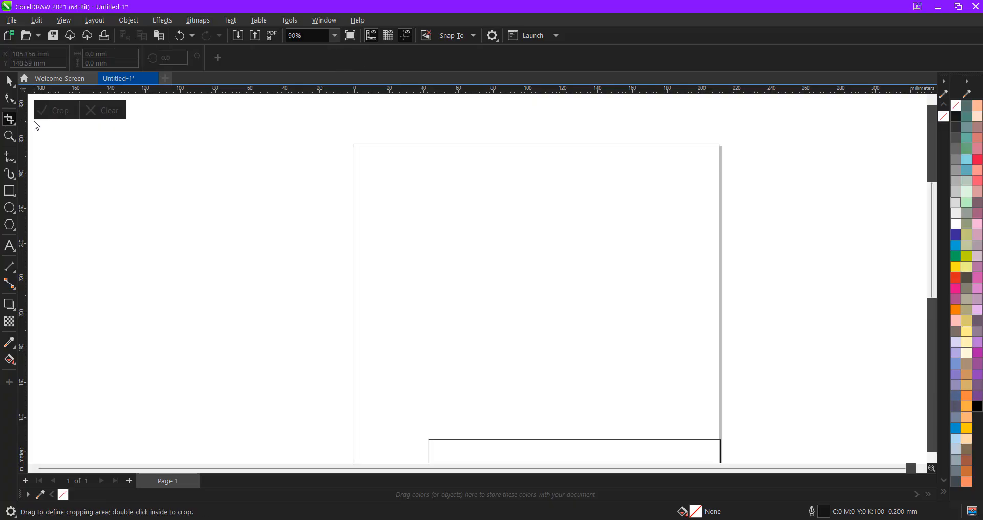
{"action": "left_click", "coordinate": [10, 137]}
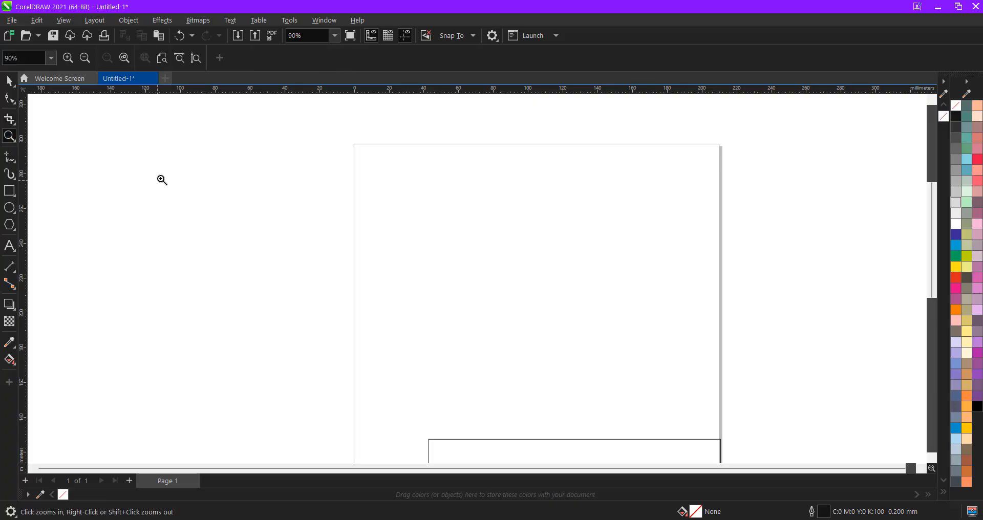
{"action": "left_click", "coordinate": [14, 141]}
{"action": "left_click", "coordinate": [51, 147]}
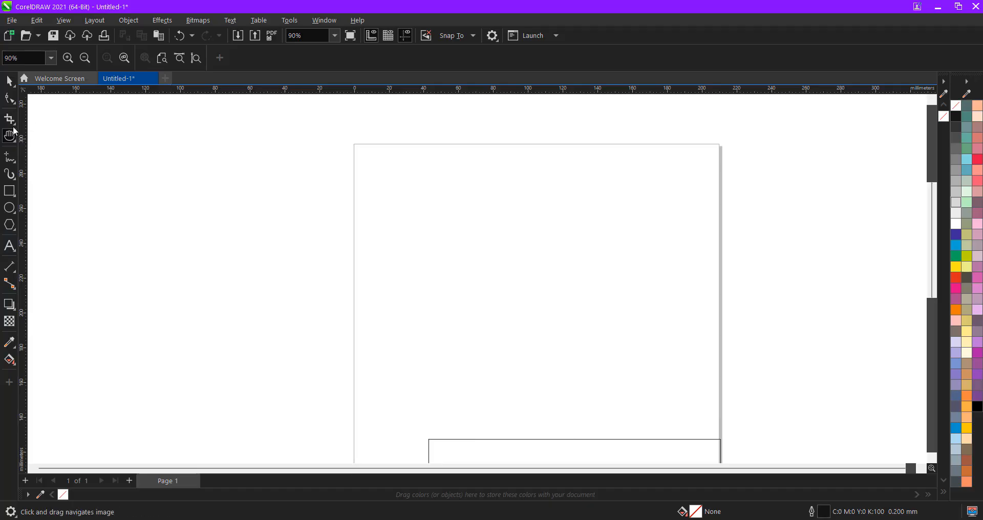
{"action": "left_click", "coordinate": [14, 141]}
{"action": "left_click", "coordinate": [41, 136]}
{"action": "scroll", "coordinate": [295, 176], "scroll_direction": "down", "scroll_amount": 2}
{"action": "left_click_drag", "start_coordinate": [312, 193], "coordinate": [663, 423]}
{"action": "left_click_drag", "start_coordinate": [329, 349], "coordinate": [713, 464]}
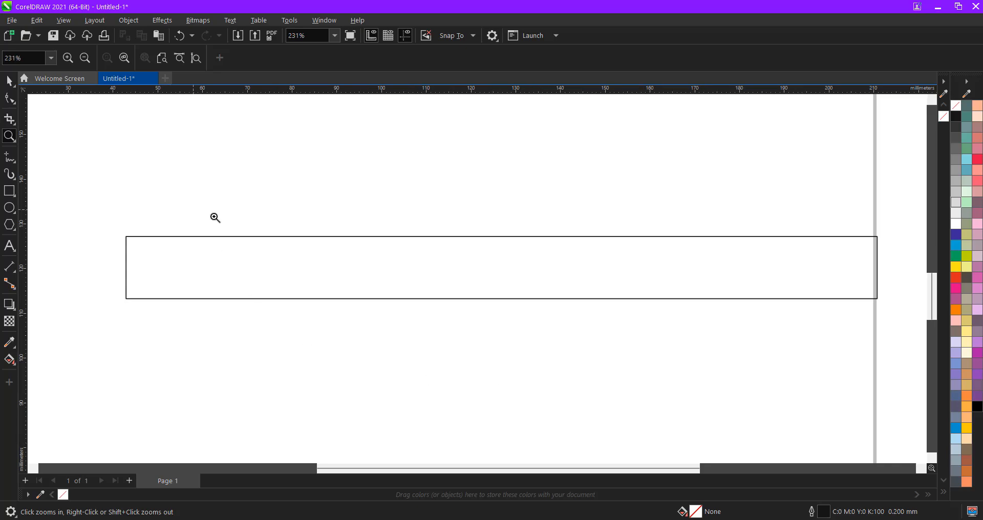
{"action": "left_click_drag", "start_coordinate": [213, 217], "coordinate": [487, 311]}
{"action": "scroll", "coordinate": [389, 243], "scroll_direction": "down", "scroll_amount": 1}
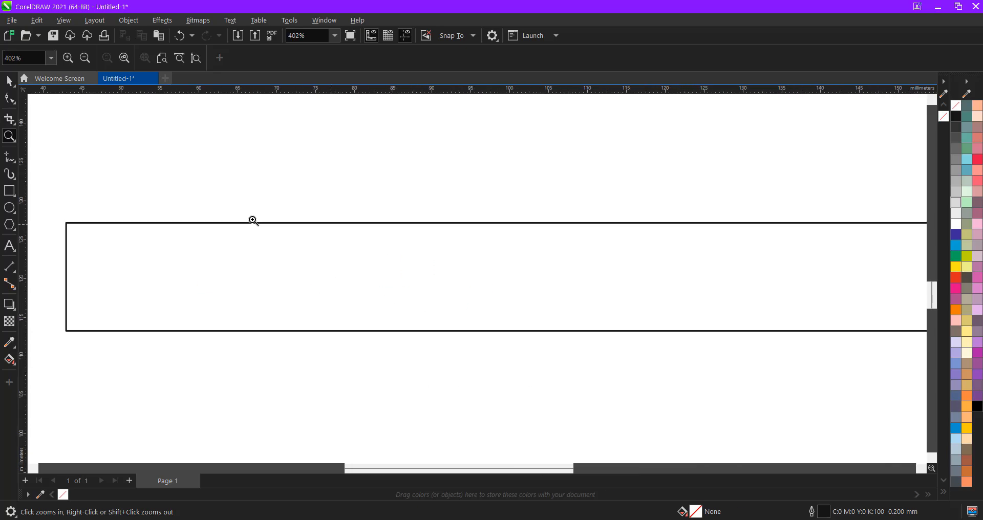
{"action": "left_click", "coordinate": [14, 140]}
{"action": "left_click", "coordinate": [51, 151]}
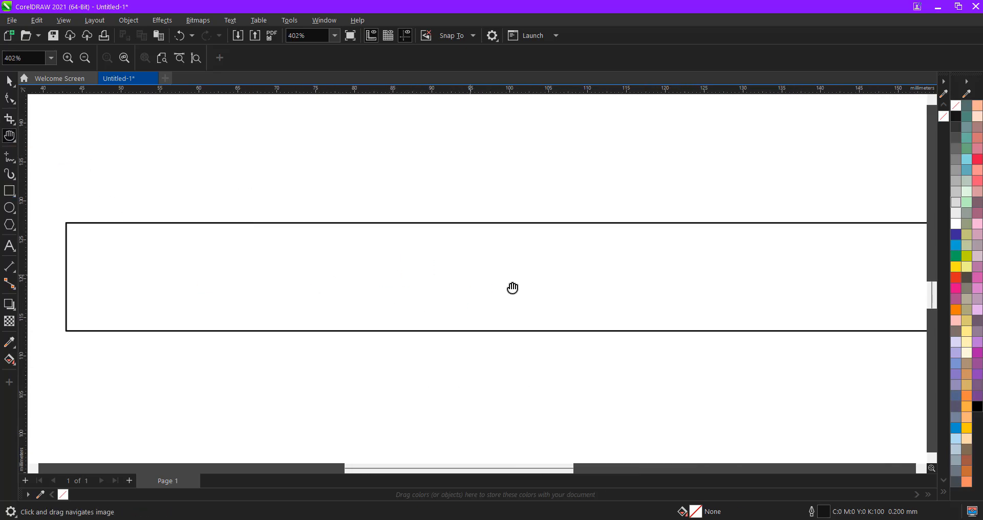
{"action": "left_click_drag", "start_coordinate": [446, 263], "coordinate": [665, 489]}
{"action": "left_click_drag", "start_coordinate": [241, 197], "coordinate": [664, 377]}
{"action": "left_click_drag", "start_coordinate": [318, 226], "coordinate": [30, 139]}
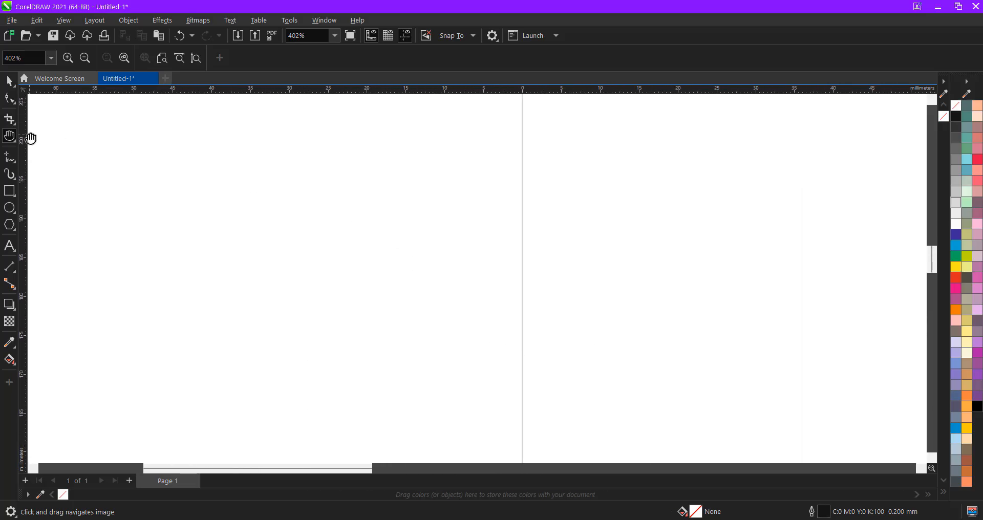
{"action": "left_click", "coordinate": [15, 139]}
{"action": "left_click", "coordinate": [34, 137]}
{"action": "scroll", "coordinate": [237, 179], "scroll_direction": "down", "scroll_amount": 4}
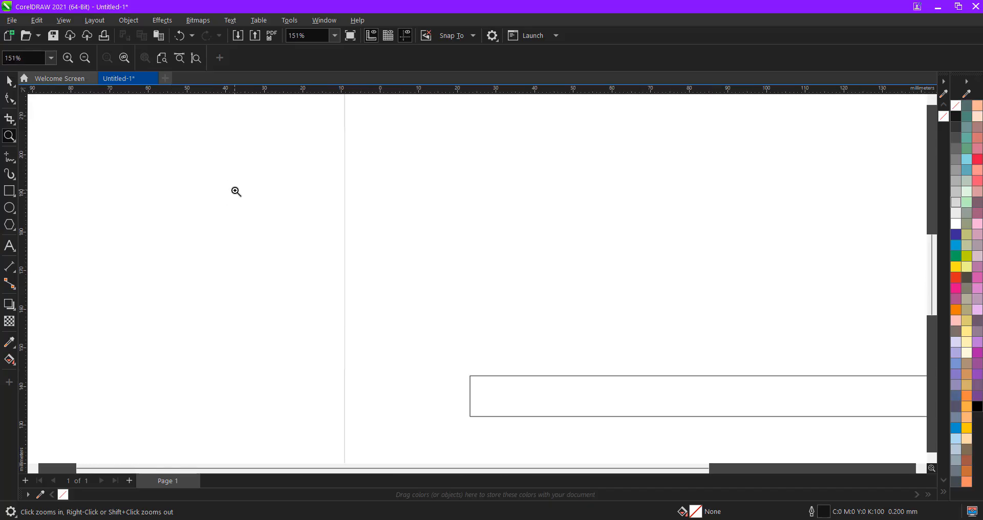
{"action": "scroll", "coordinate": [173, 184], "scroll_direction": "down", "scroll_amount": 2}
{"action": "left_click", "coordinate": [9, 81]}
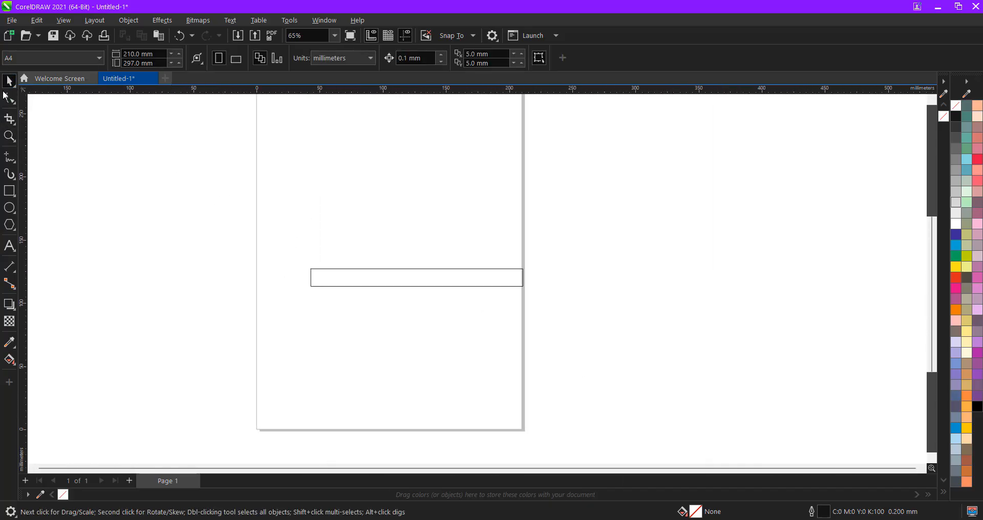
{"action": "left_click", "coordinate": [10, 161]}
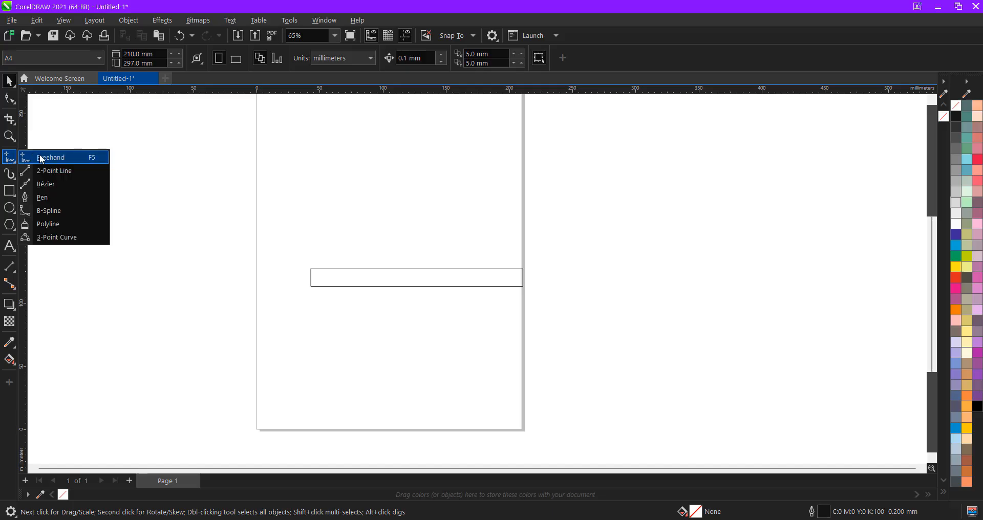
{"action": "left_click", "coordinate": [14, 139]}
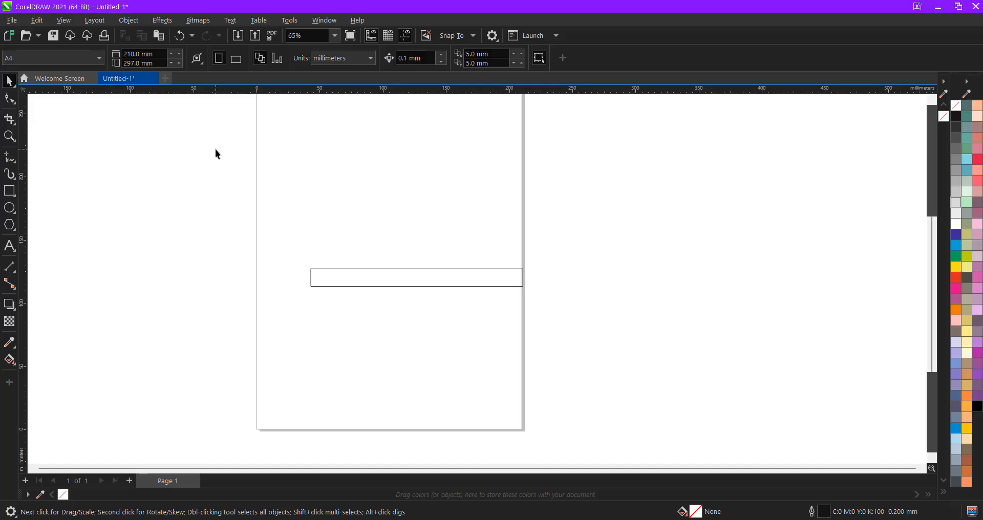
{"action": "left_click", "coordinate": [7, 164]}
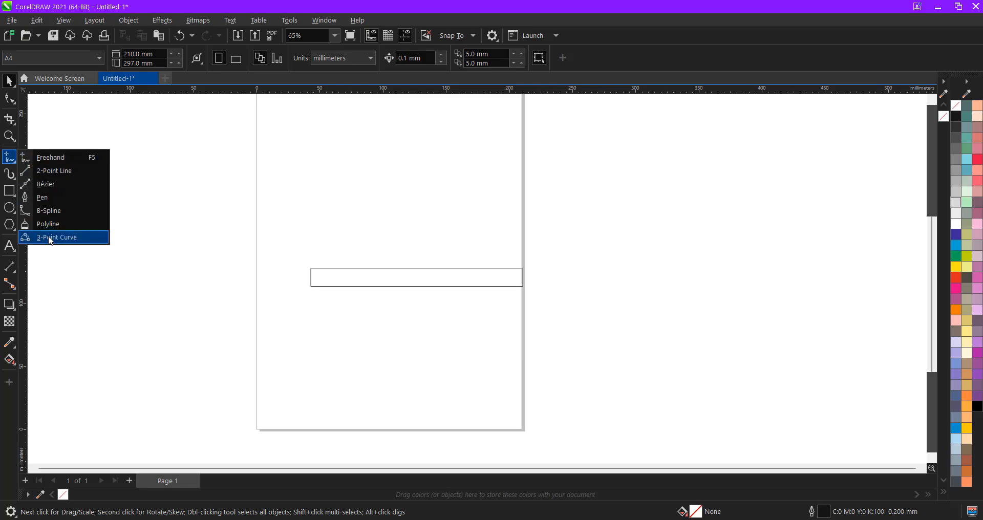
{"action": "mouse_move", "coordinate": [9, 179]}
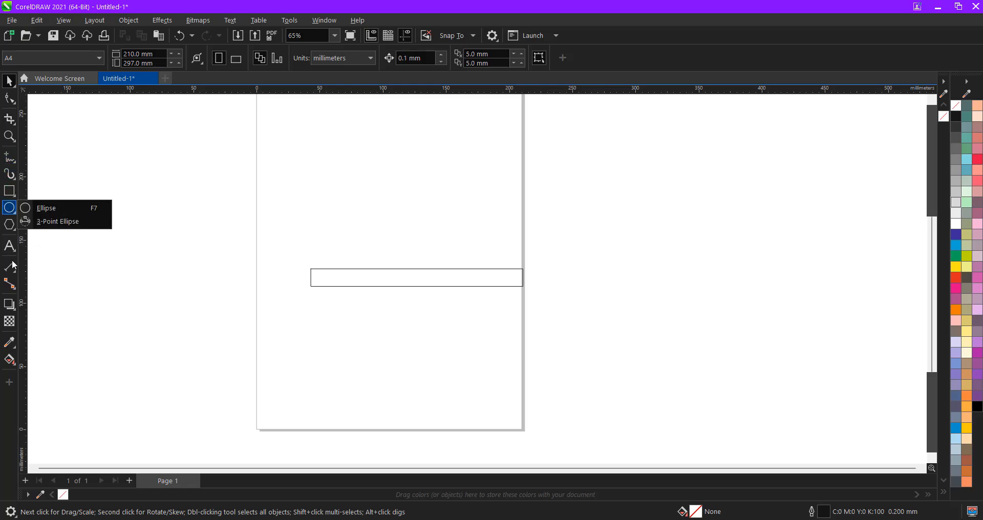
{"action": "left_click", "coordinate": [9, 157]}
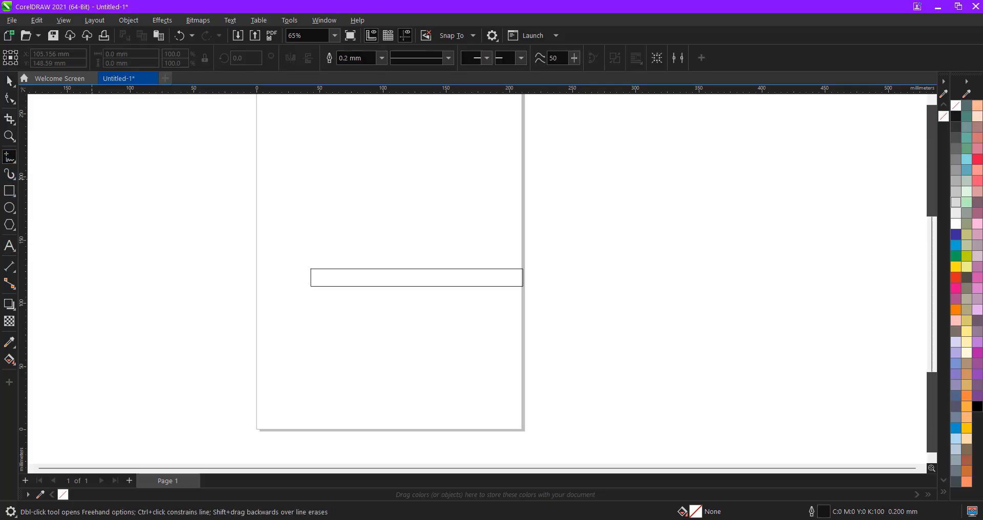
{"action": "left_click", "coordinate": [9, 80]}
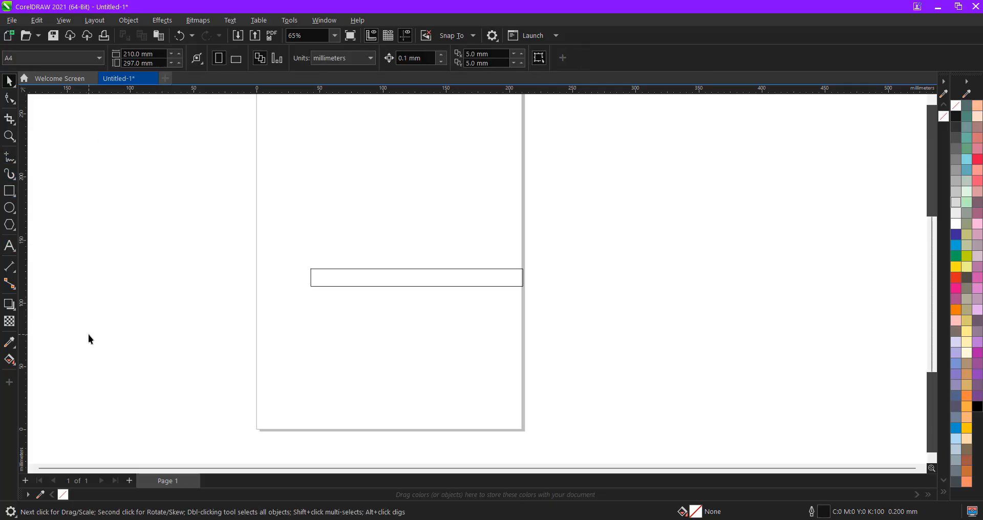